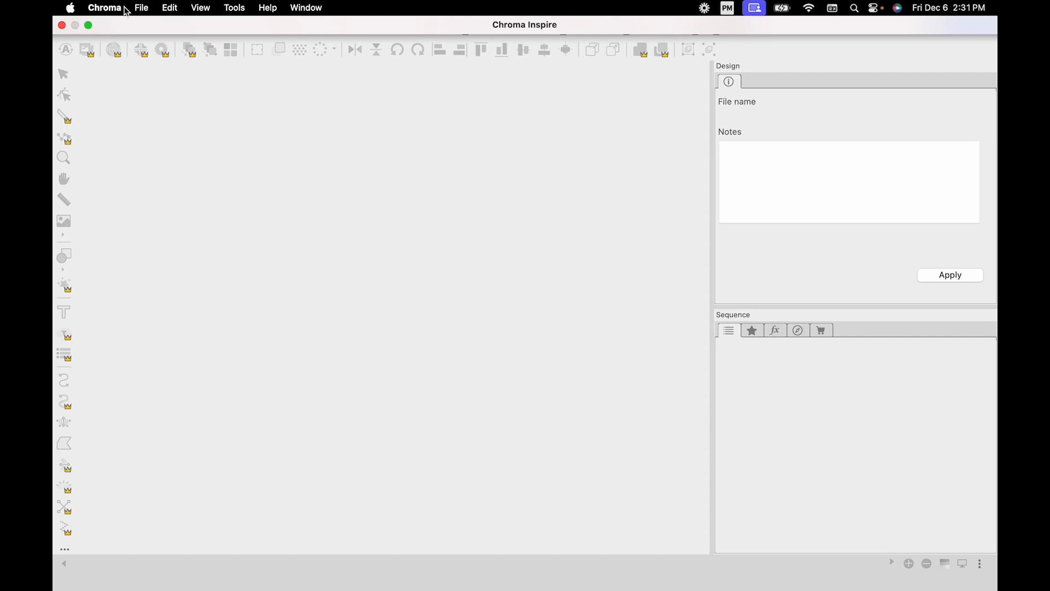
# Step: Create a new blank embroidery design and close the surplus second one
pyautogui.click(143, 9)
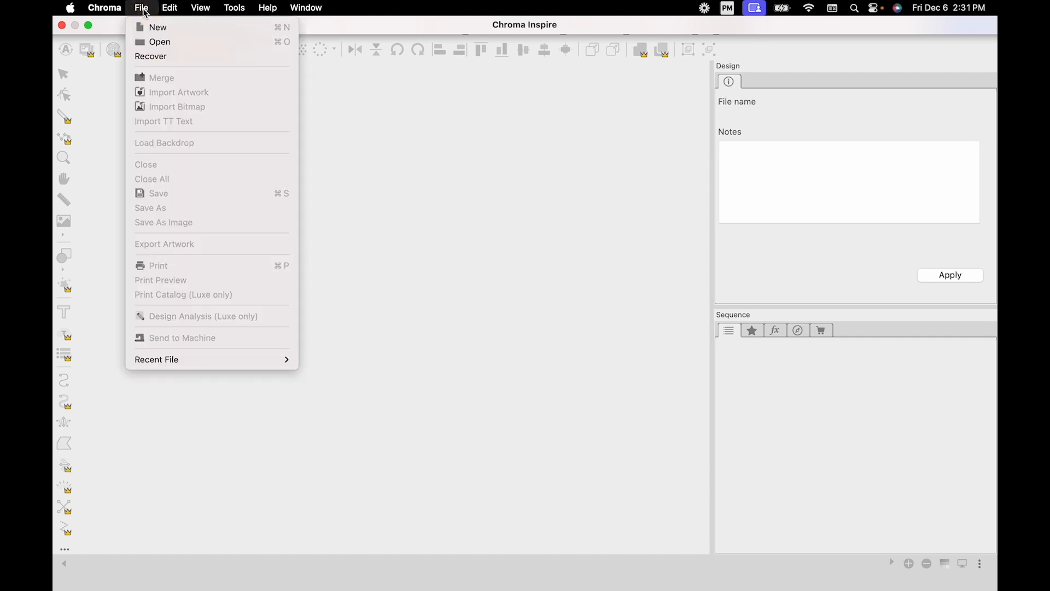
pyautogui.click(153, 28)
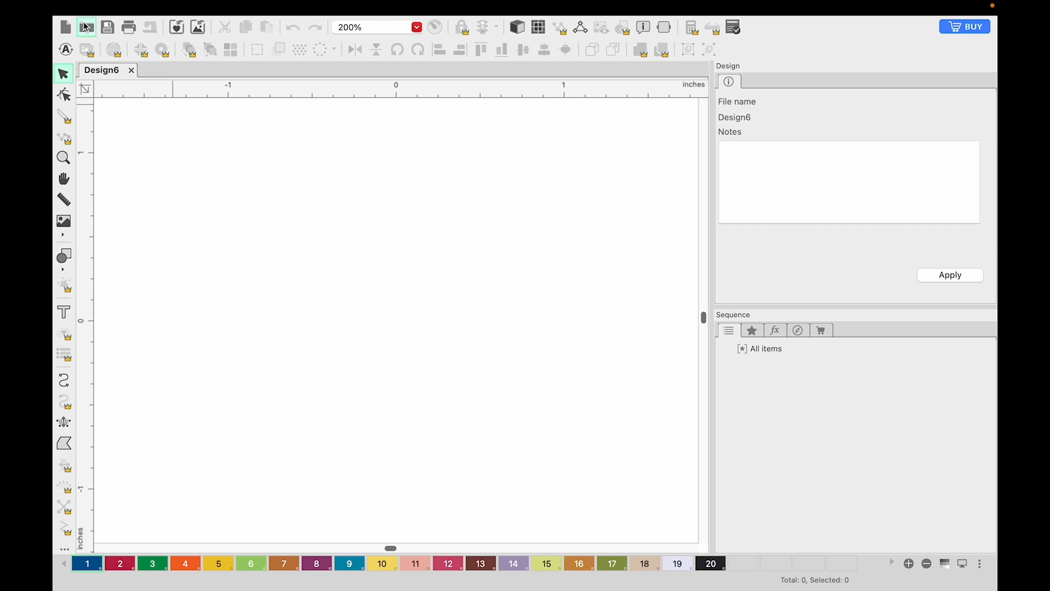
pyautogui.click(66, 28)
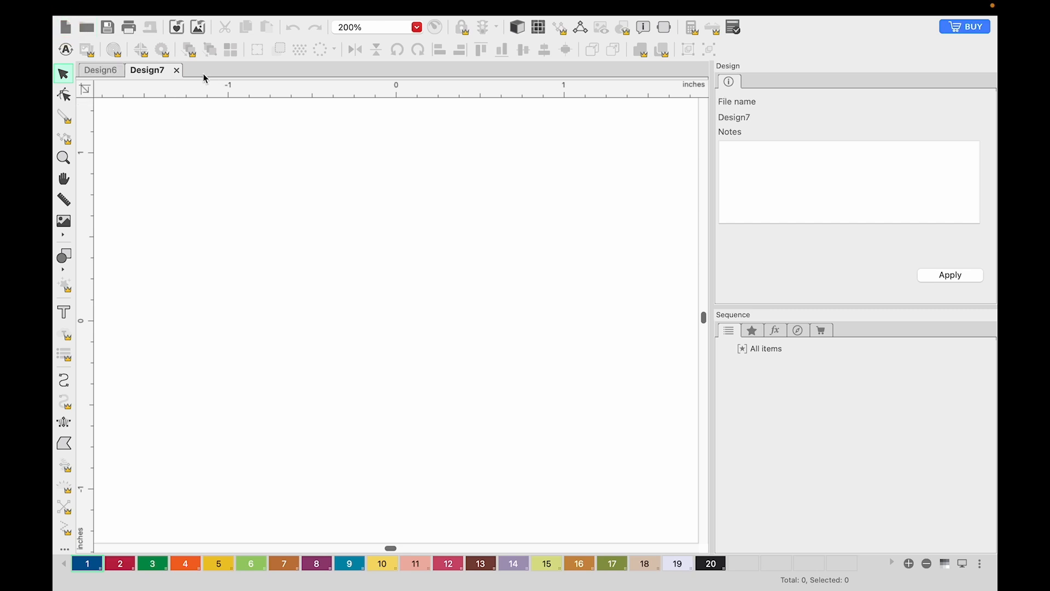
pyautogui.click(176, 70)
pyautogui.click(141, 7)
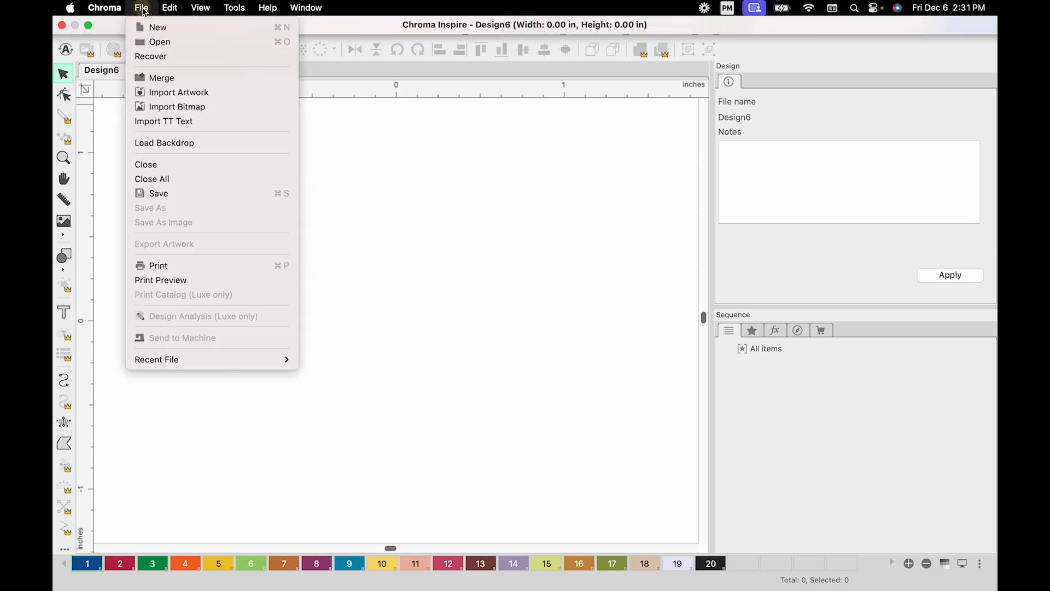
pyautogui.click(165, 90)
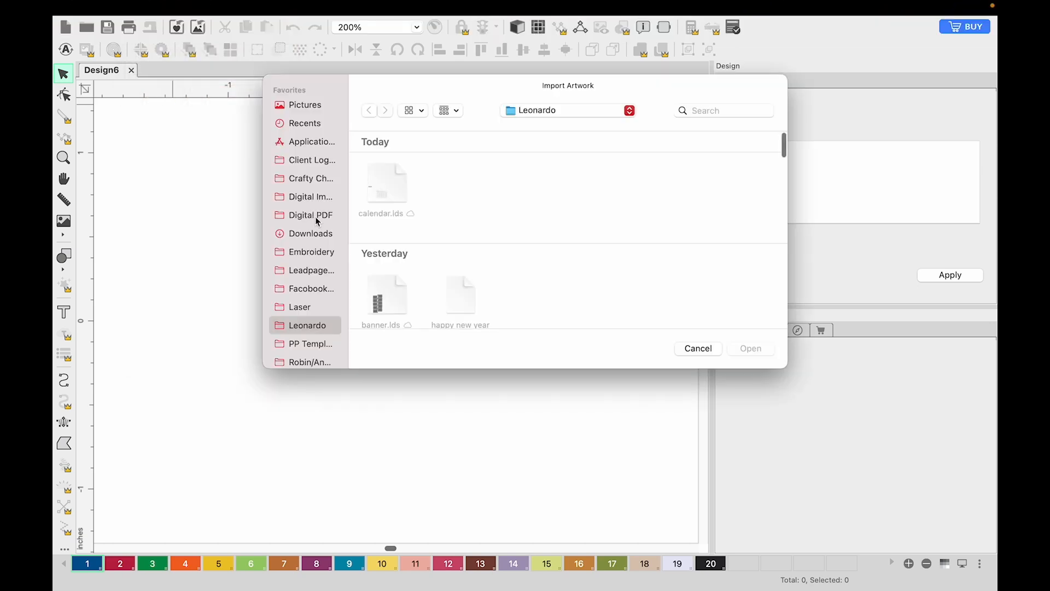
pyautogui.click(312, 234)
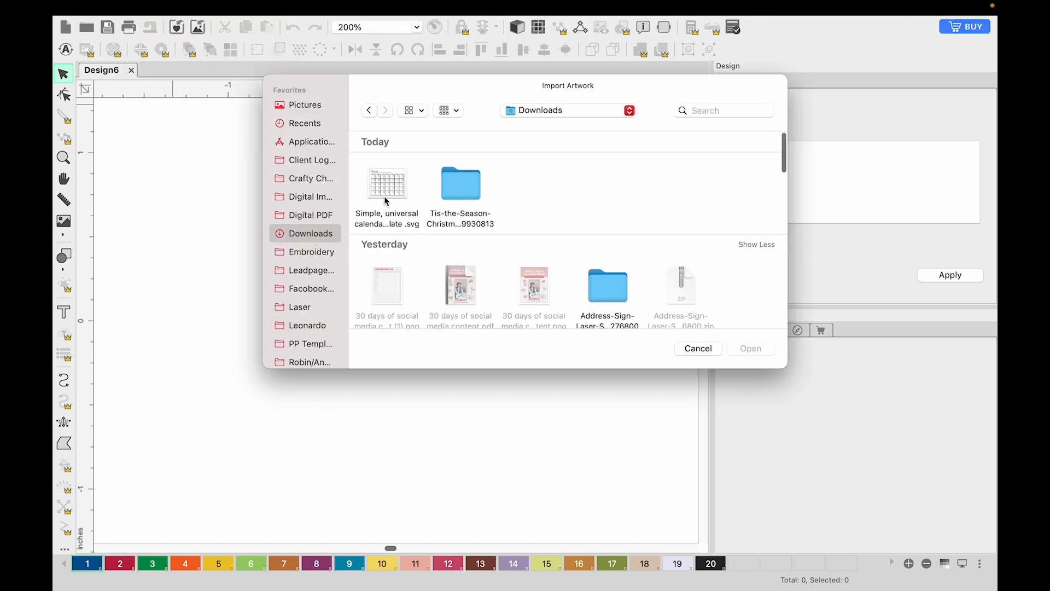
pyautogui.doubleClick(454, 185)
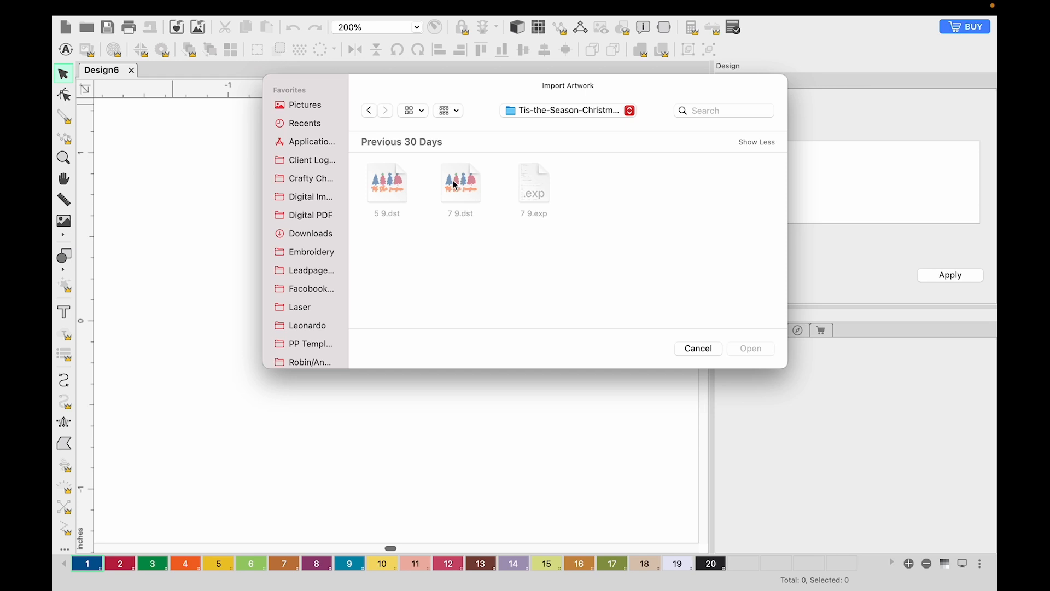
pyautogui.click(704, 349)
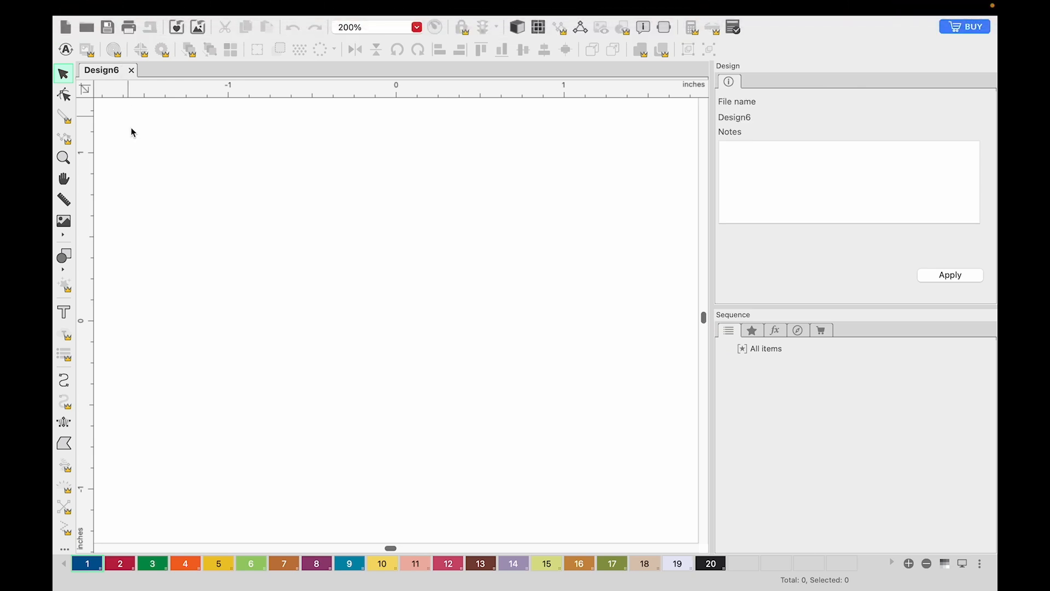
# Step: Open the design file 5 9.dst from the Tis-the-Season Christmas folder in Downloads
pyautogui.click(138, 8)
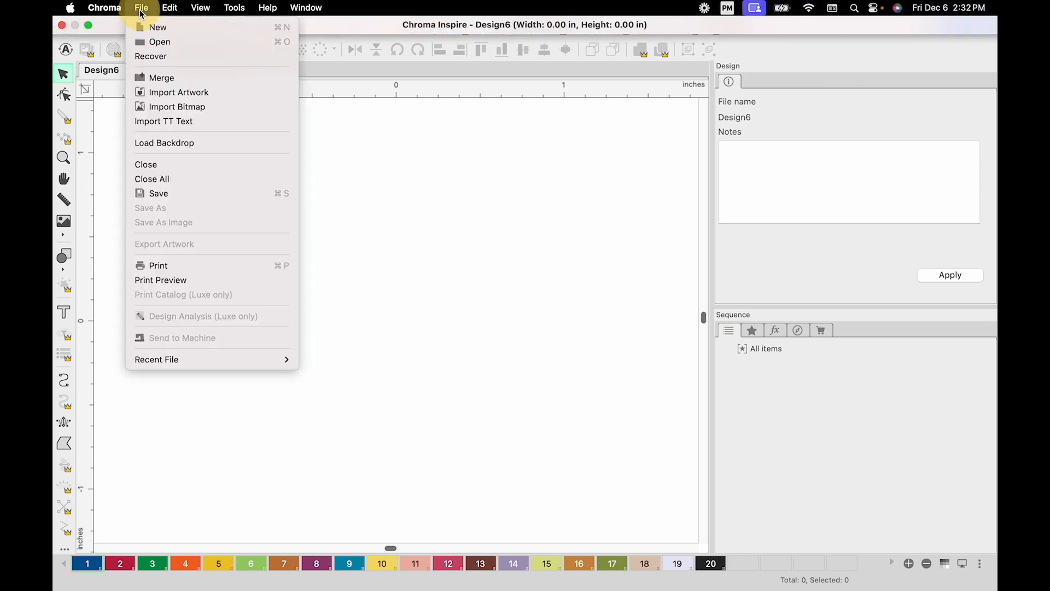
pyautogui.click(151, 40)
pyautogui.click(299, 235)
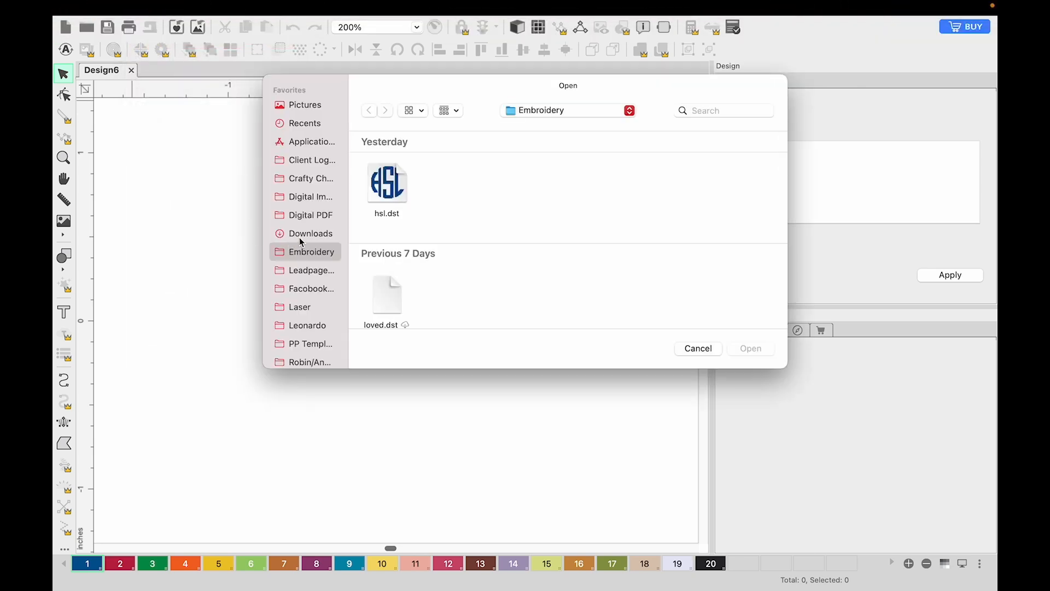
pyautogui.click(460, 193)
pyautogui.doubleClick(460, 190)
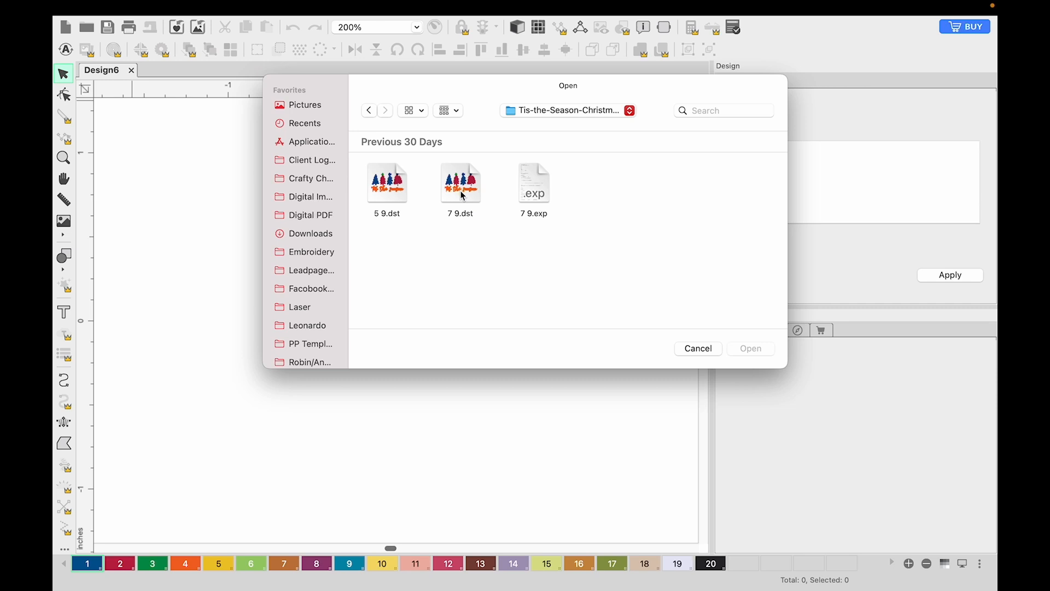
pyautogui.doubleClick(387, 189)
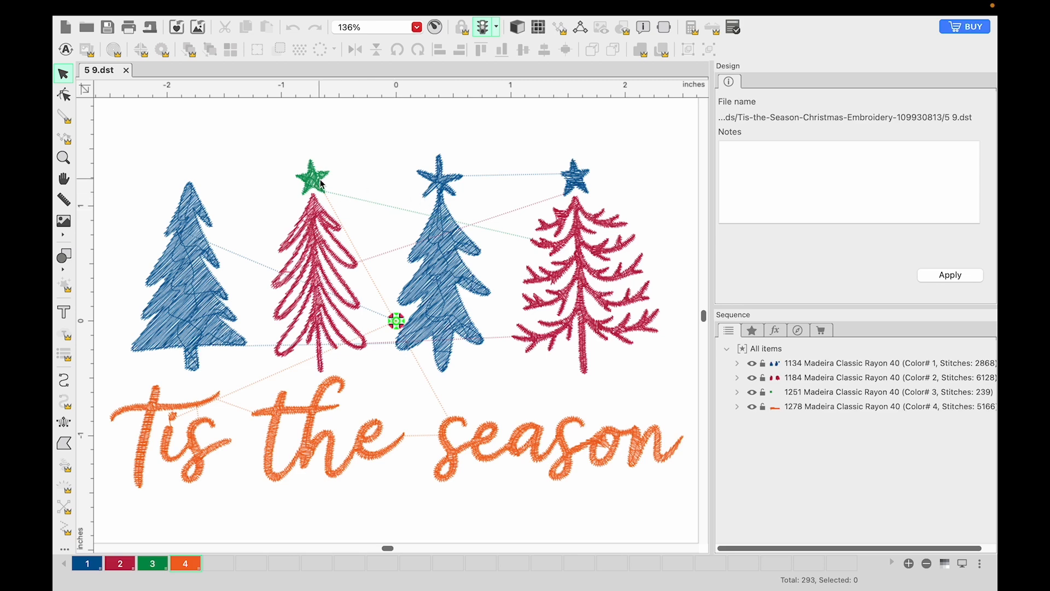
# Step: Delete the stitch segments that form the blue star on top of the third tree
pyautogui.click(437, 187)
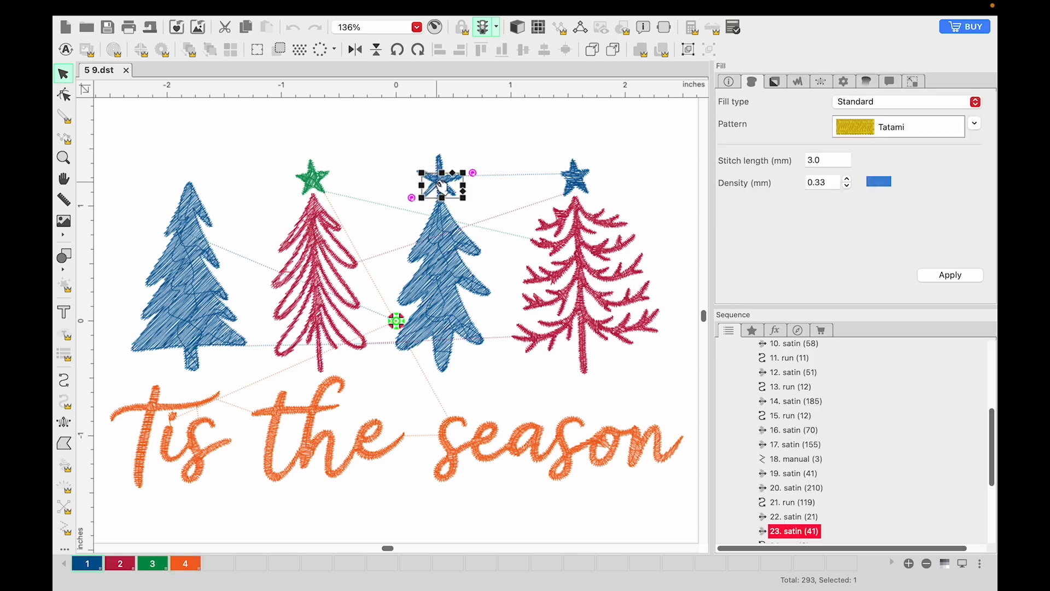
pyautogui.press('Delete')
pyautogui.click(437, 171)
pyautogui.press('Delete')
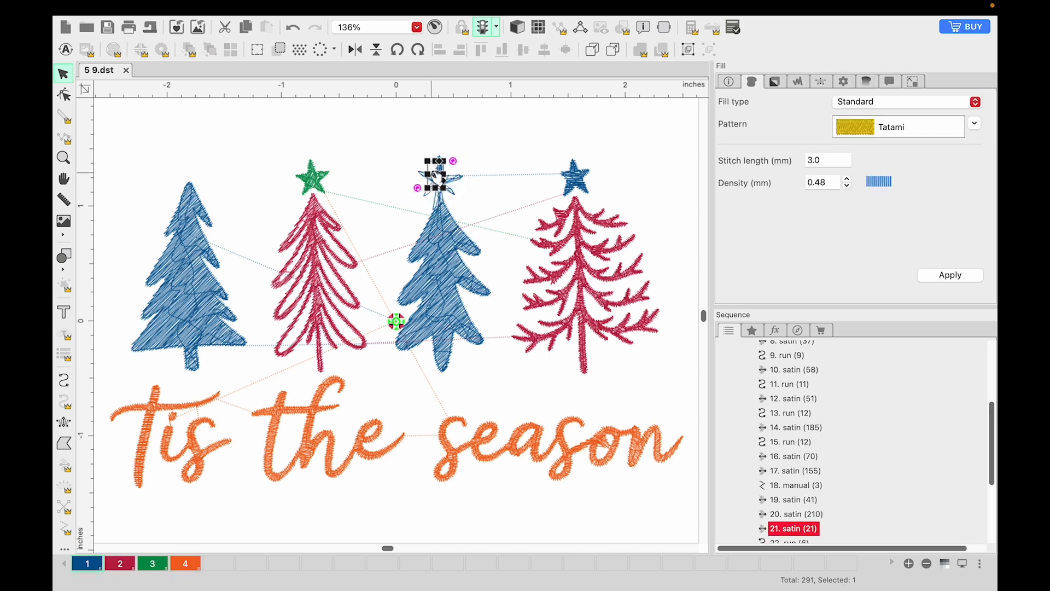
pyautogui.press('Delete')
pyautogui.press('Delete')
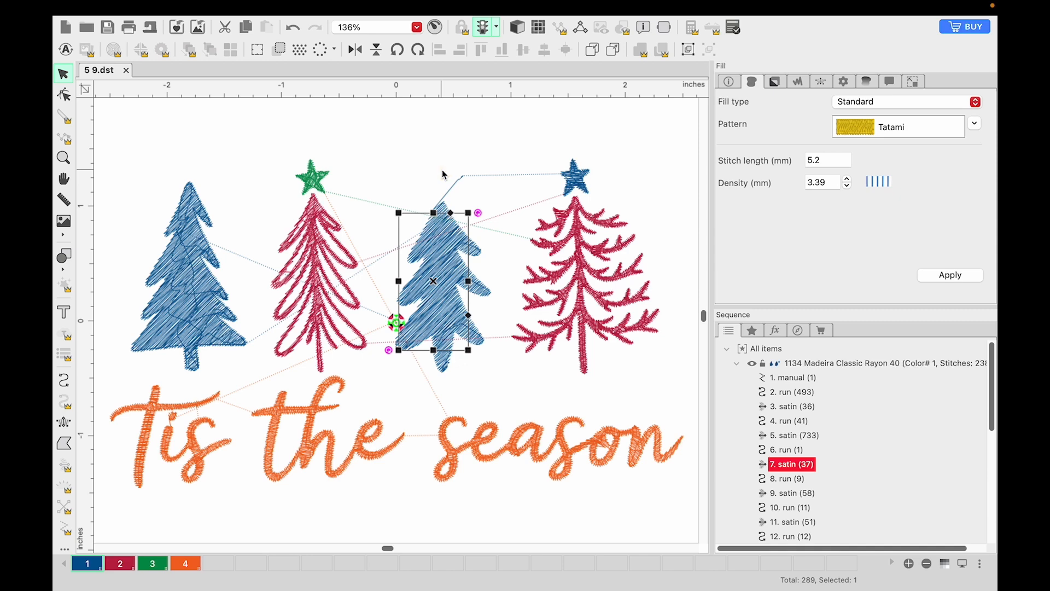
# Step: Delete the stitch segments that form the blue star on top of the fourth tree
pyautogui.click(579, 172)
pyautogui.click(510, 171)
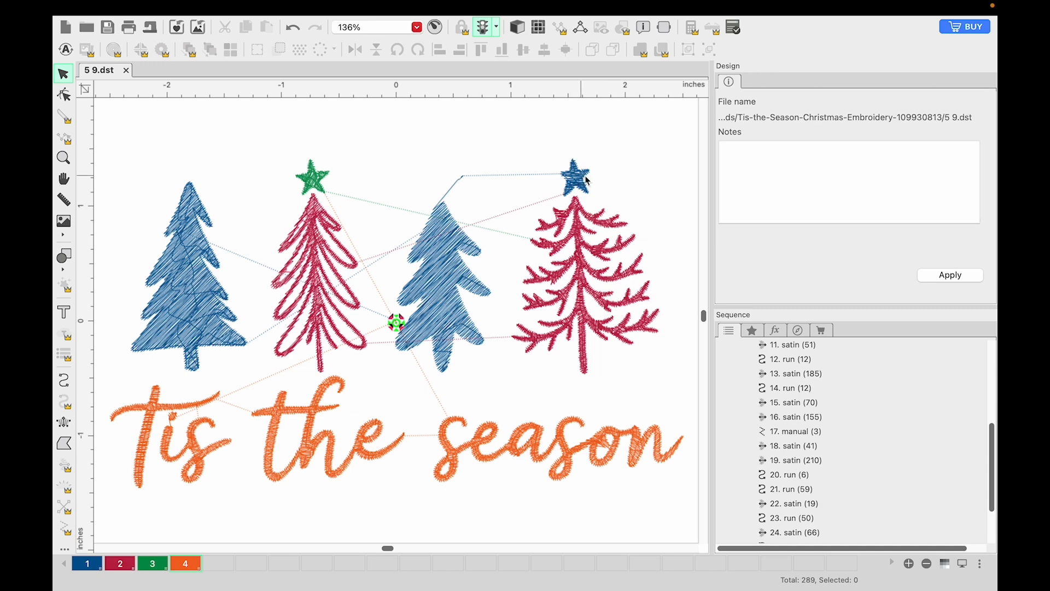
pyautogui.click(313, 177)
pyautogui.click(573, 173)
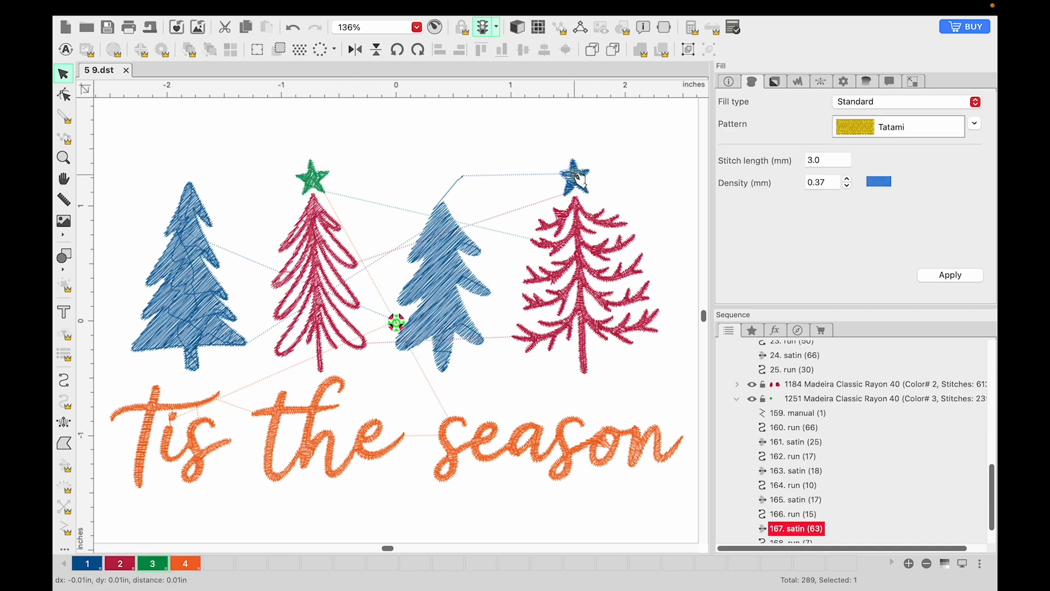
pyautogui.press('Delete')
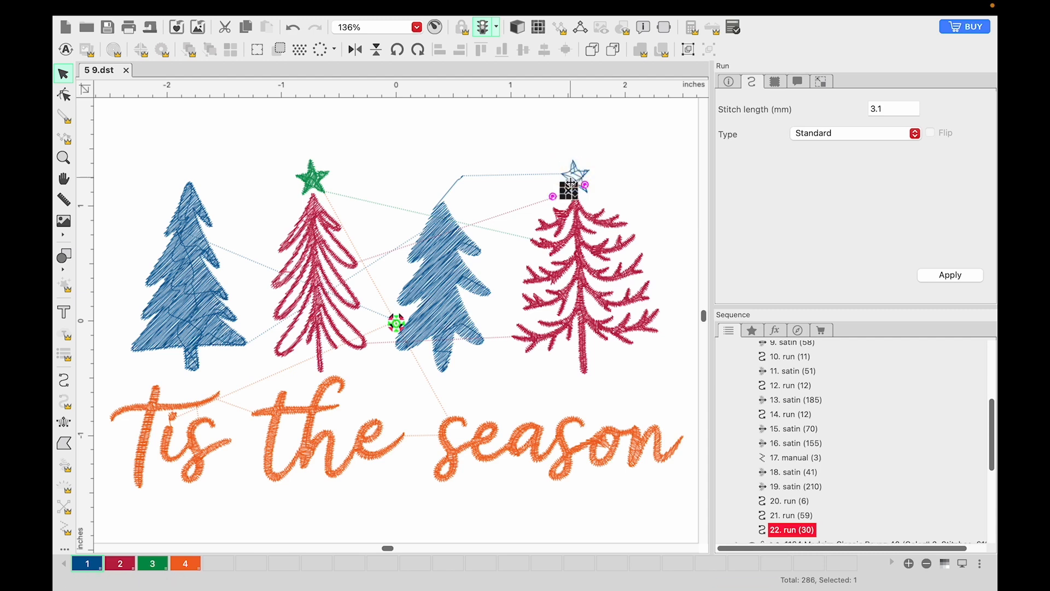
pyautogui.click(571, 187)
pyautogui.press('Delete')
pyautogui.click(581, 181)
pyautogui.press('Delete')
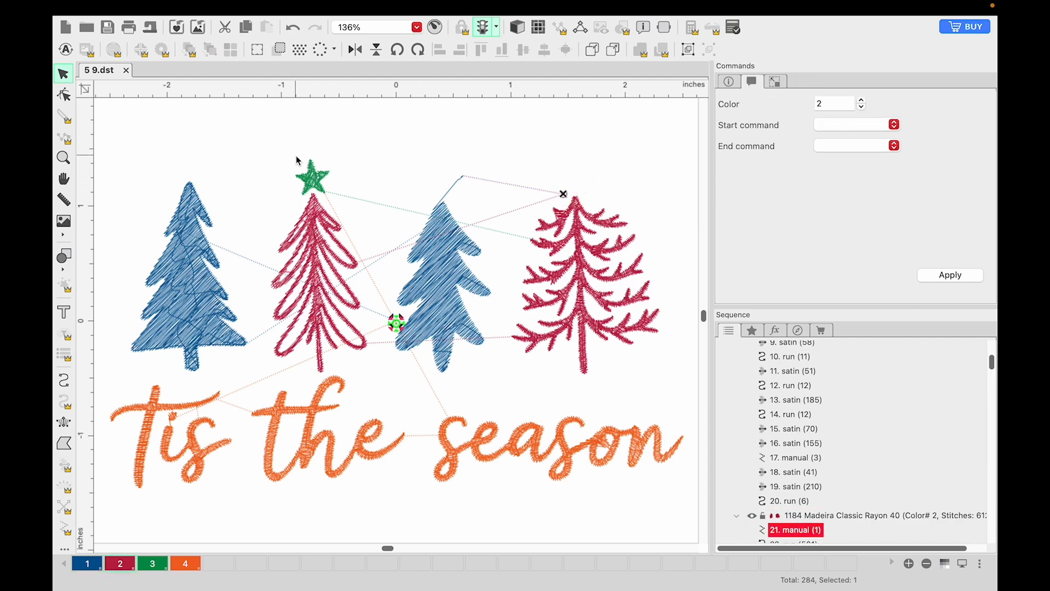
# Step: Copy the whole green star from the second tree and place a duplicate on top of the third tree
pyautogui.moveTo(285, 158); pyautogui.dragTo(343, 195)
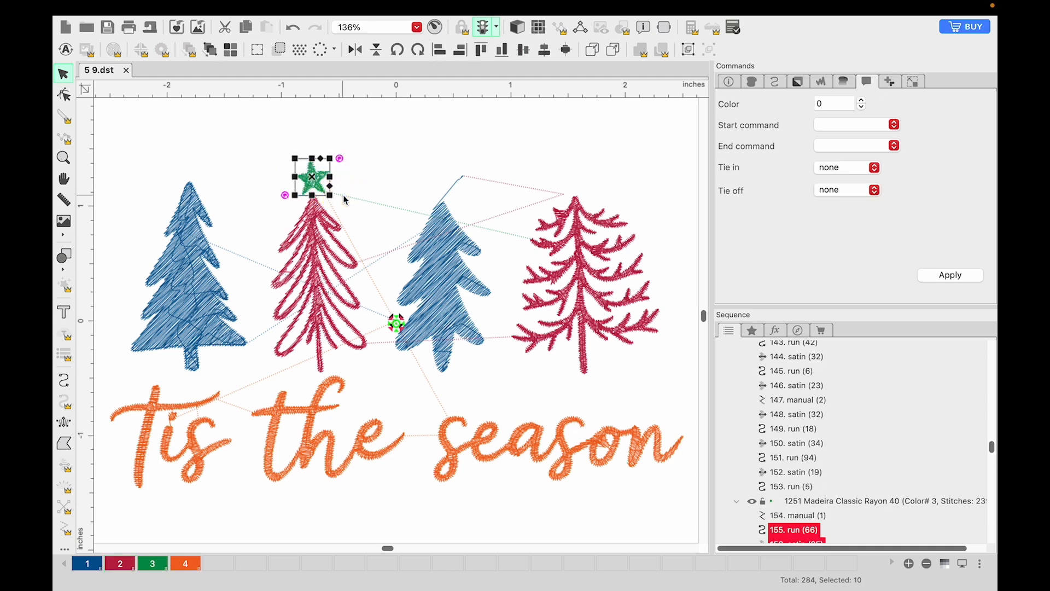
pyautogui.hotkey('ctrl', 'c')
pyautogui.hotkey('ctrl', 'v')
pyautogui.moveTo(319, 181); pyautogui.dragTo(446, 191)
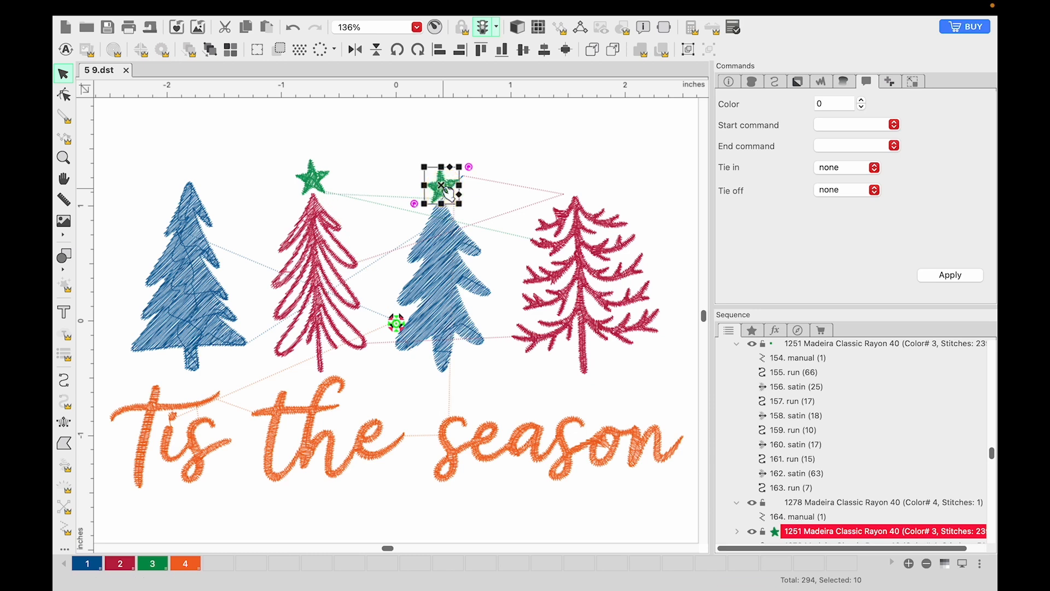
# Step: Paste two more copies of the green star and place them on top of the fourth and first trees
pyautogui.hotkey('ctrl', 'v')
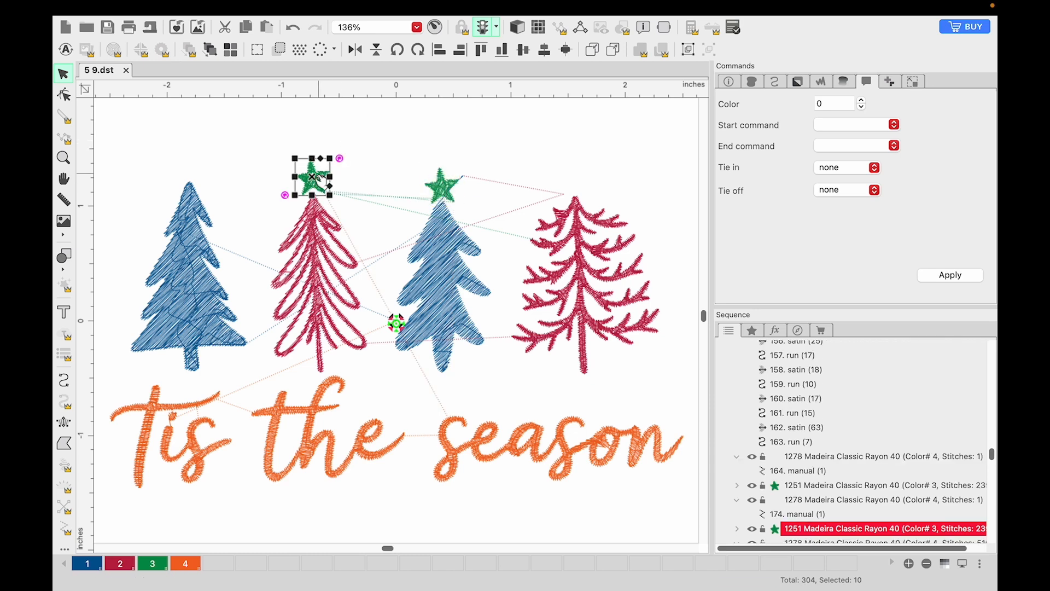
pyautogui.moveTo(316, 178); pyautogui.dragTo(581, 187)
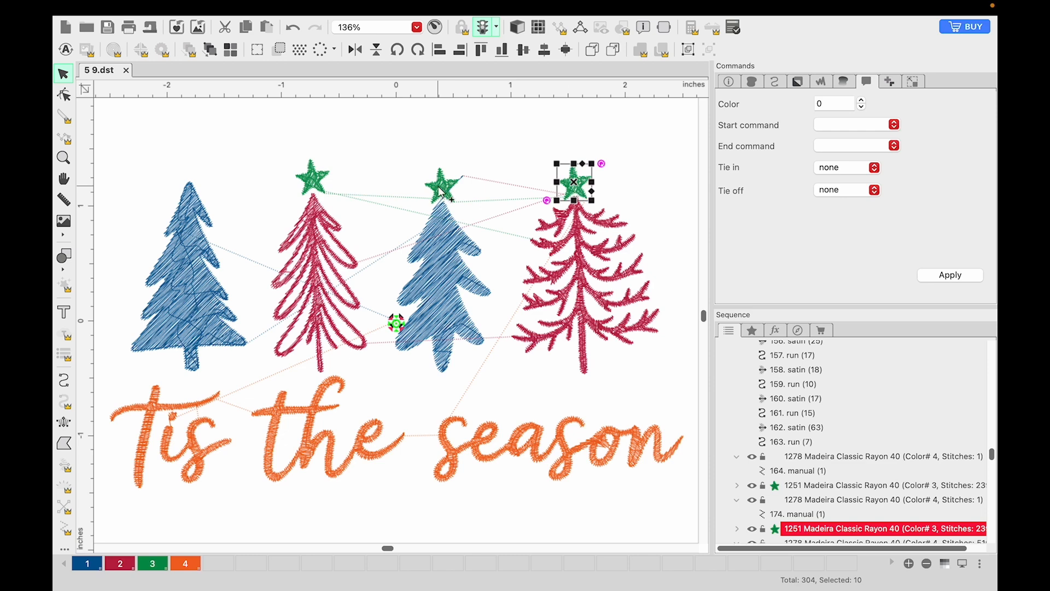
pyautogui.hotkey('ctrl', 'v')
pyautogui.moveTo(314, 181); pyautogui.dragTo(189, 167)
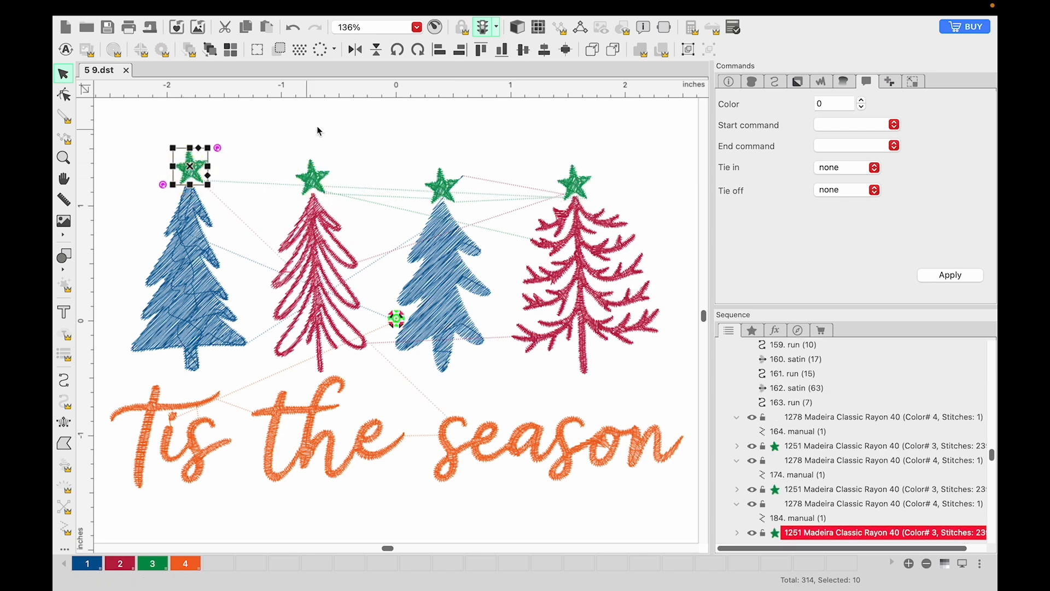
pyautogui.click(348, 123)
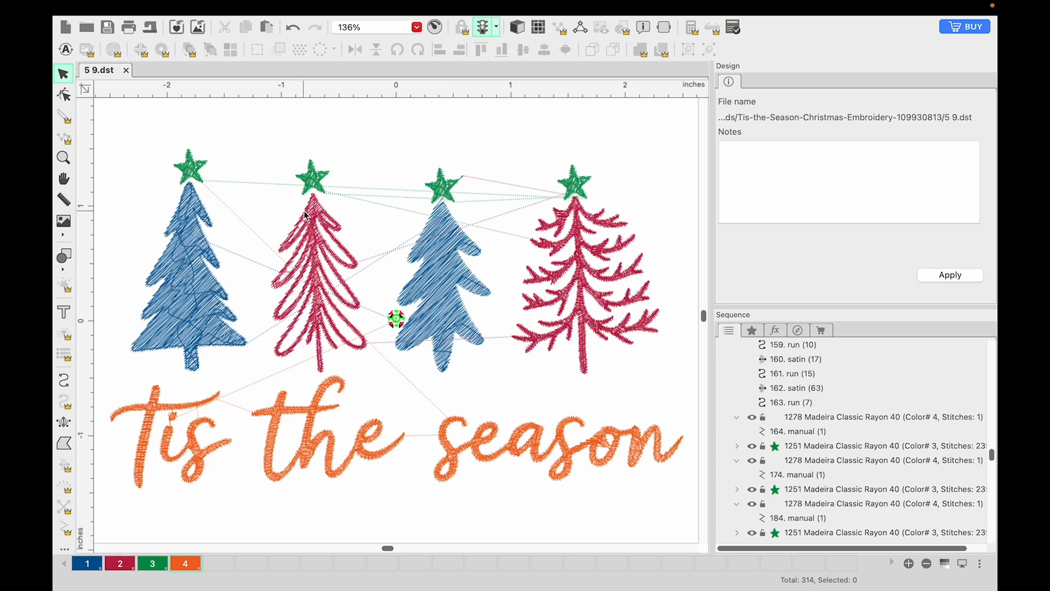
# Step: Collapse all expanded thread colour groups in the sequence list so only the group headings remain
pyautogui.click(316, 269)
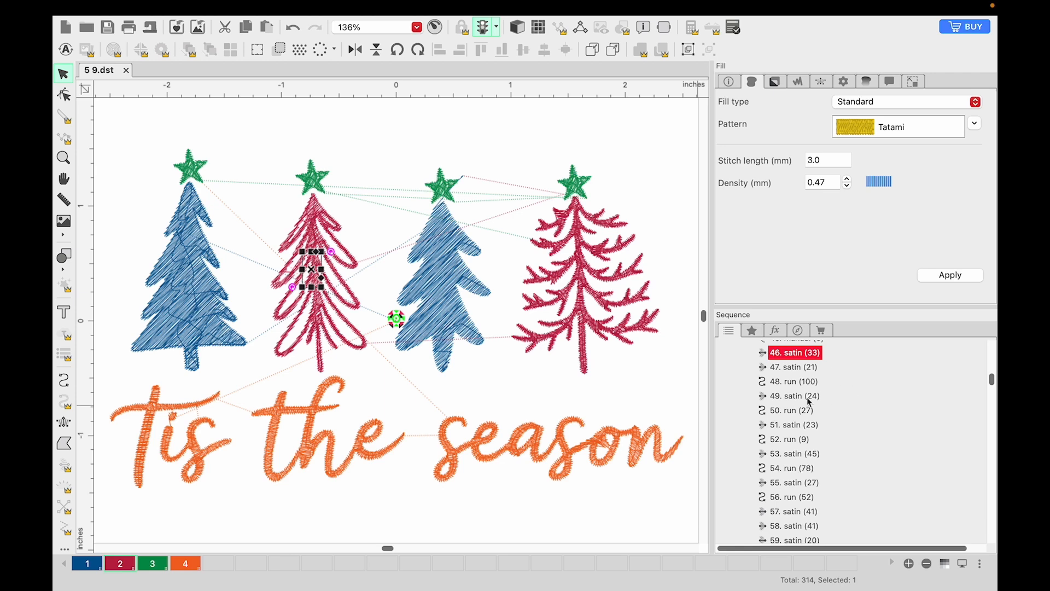
pyautogui.scroll(2, 808, 402)
pyautogui.scroll(10, 808, 402)
pyautogui.click(738, 363)
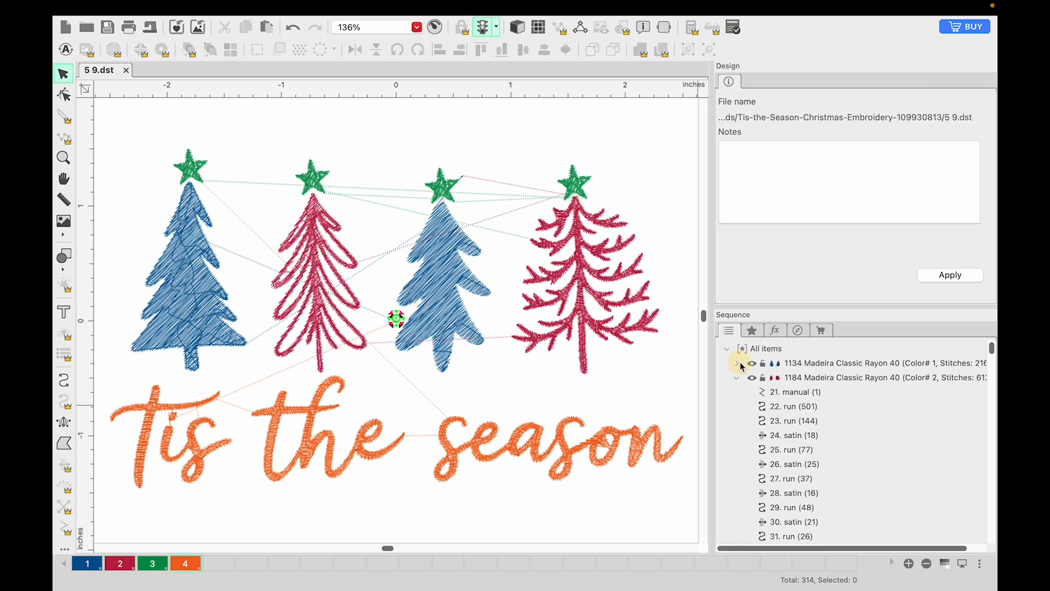
pyautogui.click(738, 382)
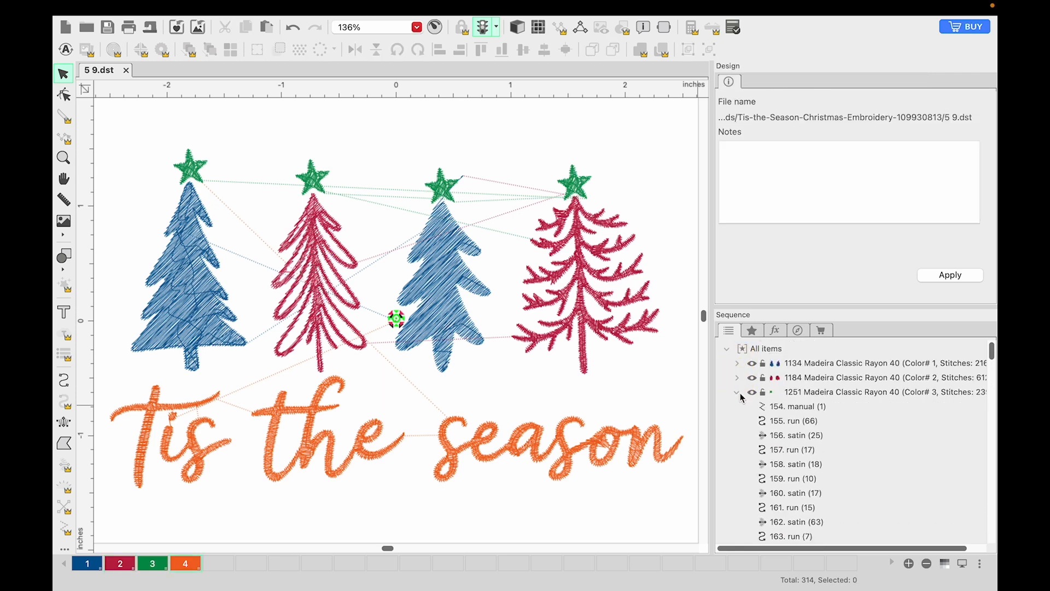
pyautogui.click(738, 392)
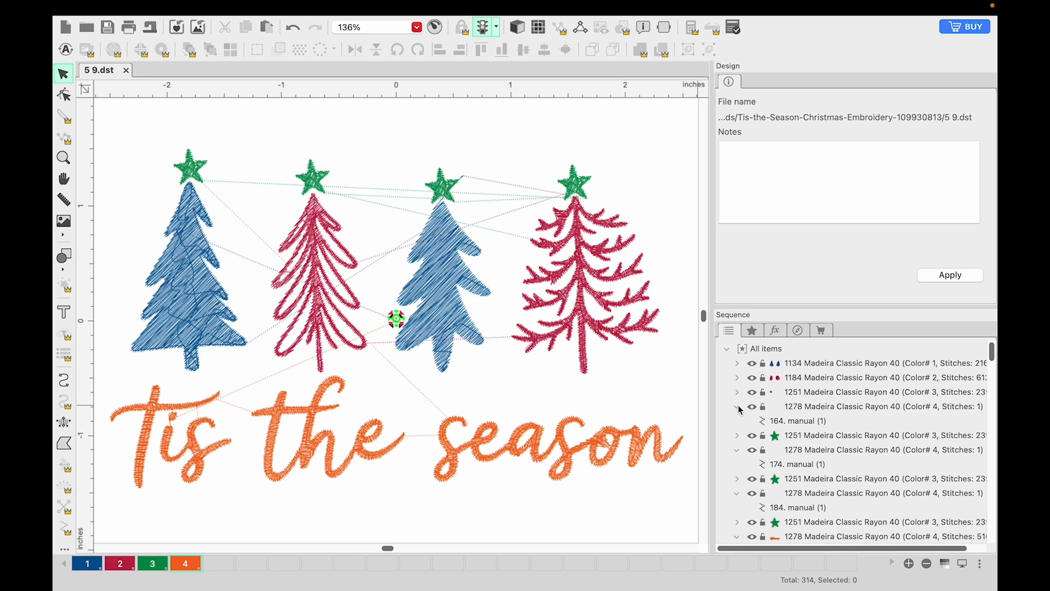
pyautogui.click(738, 408)
pyautogui.click(741, 420)
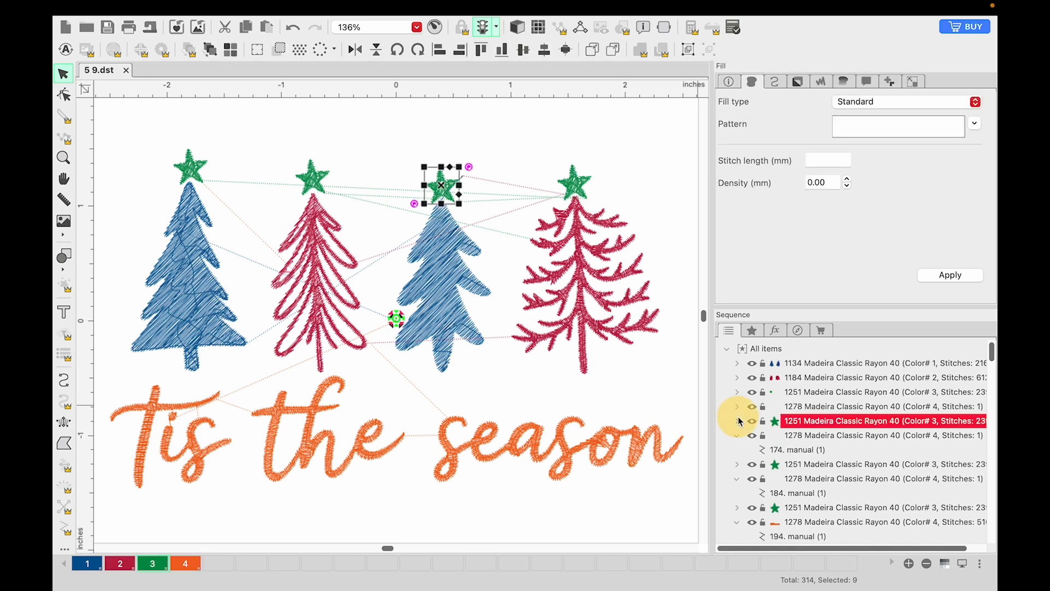
pyautogui.click(738, 436)
pyautogui.click(738, 464)
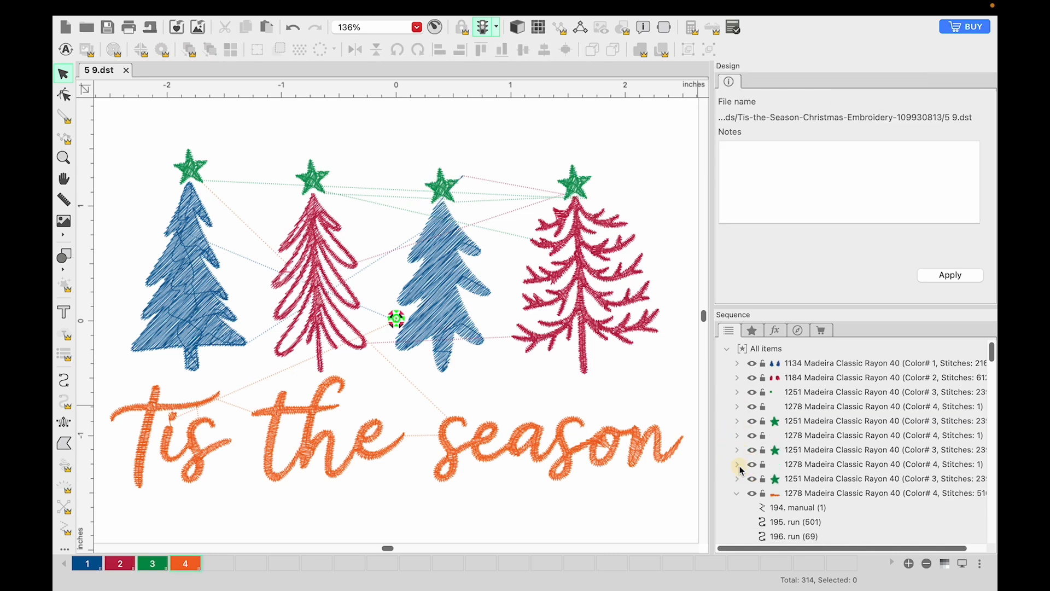
pyautogui.click(736, 493)
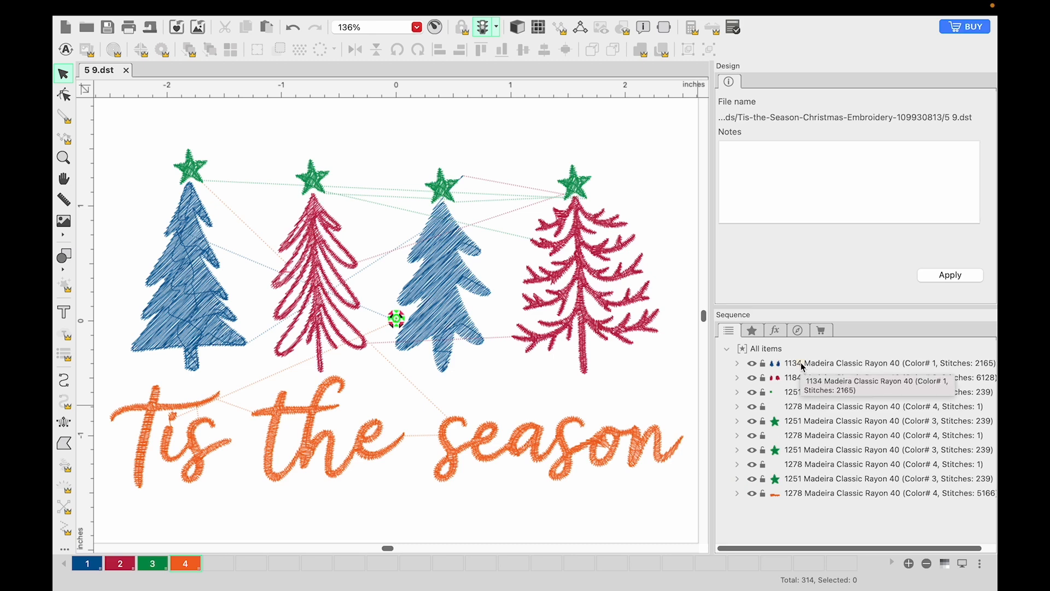
pyautogui.click(775, 365)
pyautogui.click(791, 378)
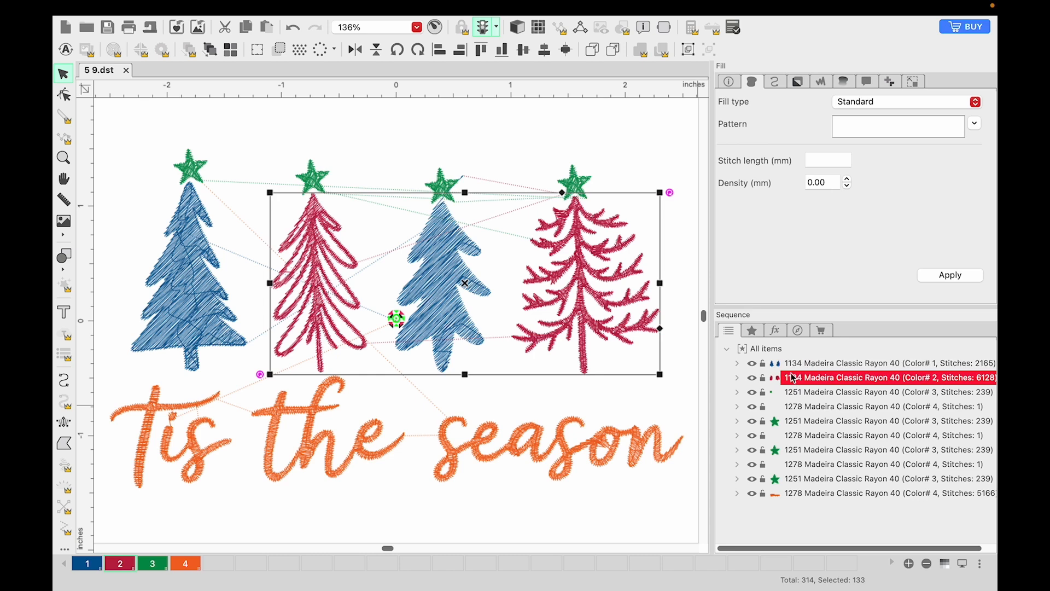
pyautogui.click(793, 363)
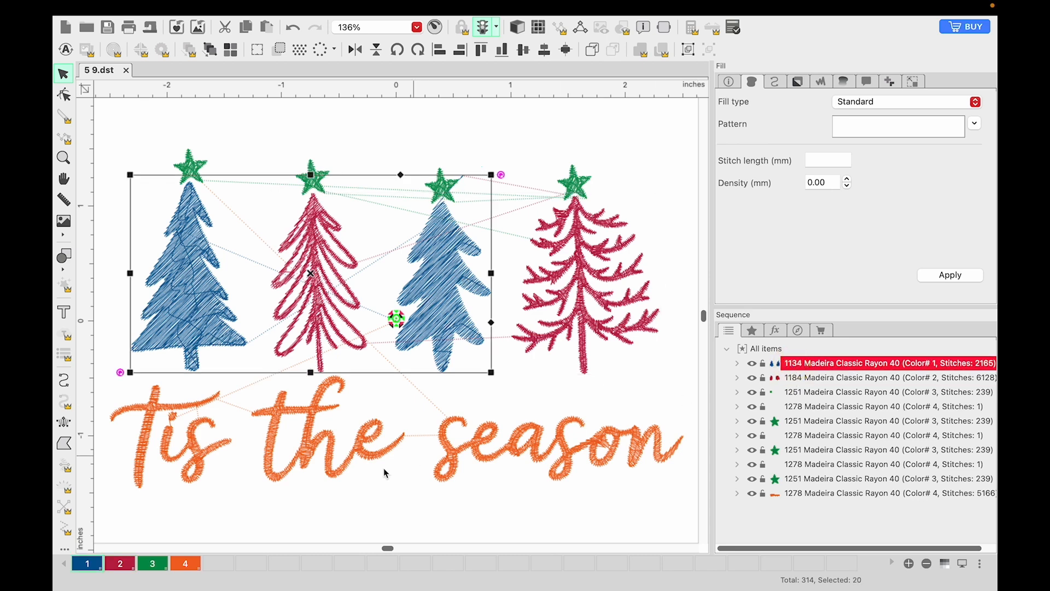
pyautogui.doubleClick(155, 571)
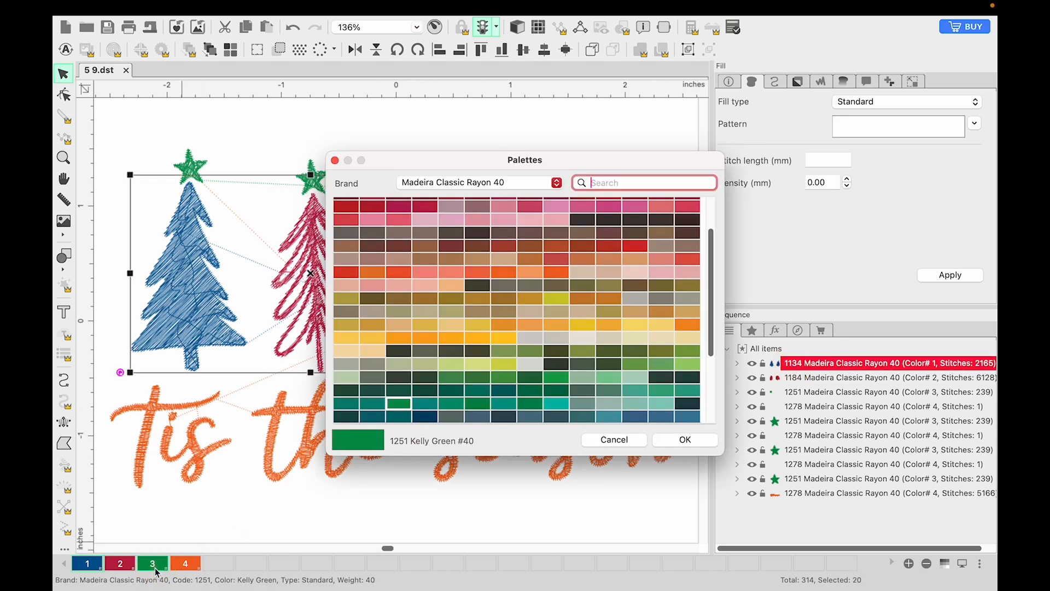
pyautogui.click(612, 438)
pyautogui.click(823, 82)
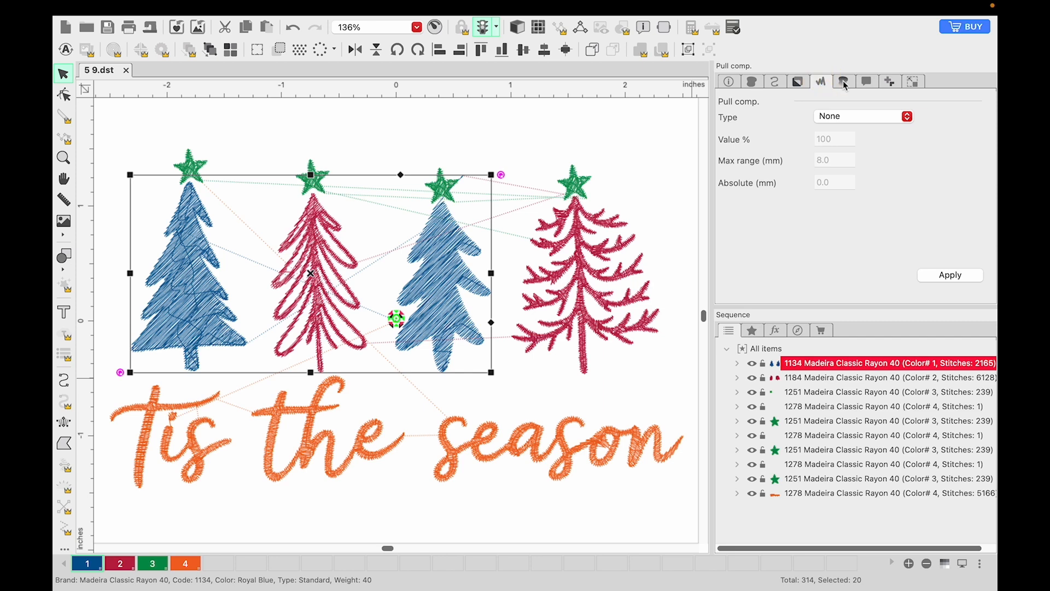
pyautogui.click(843, 82)
pyautogui.click(867, 83)
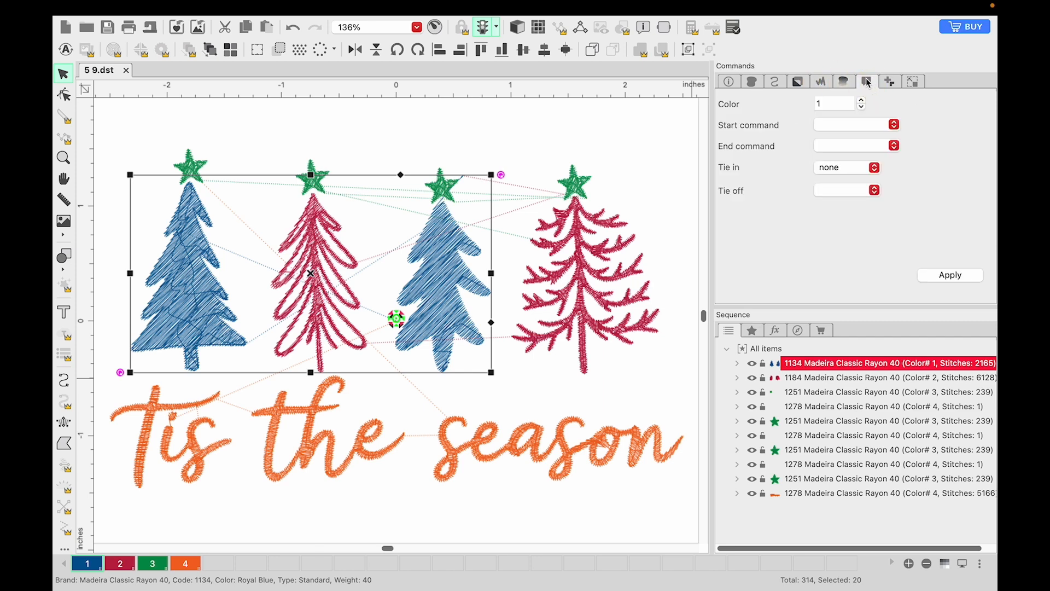
pyautogui.click(860, 110)
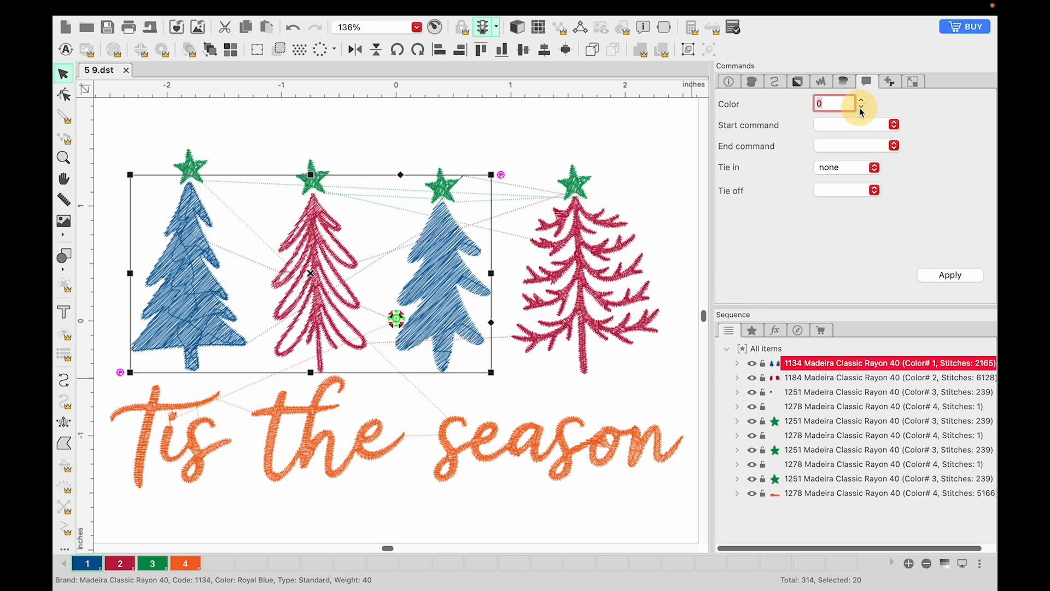
pyautogui.click(862, 101)
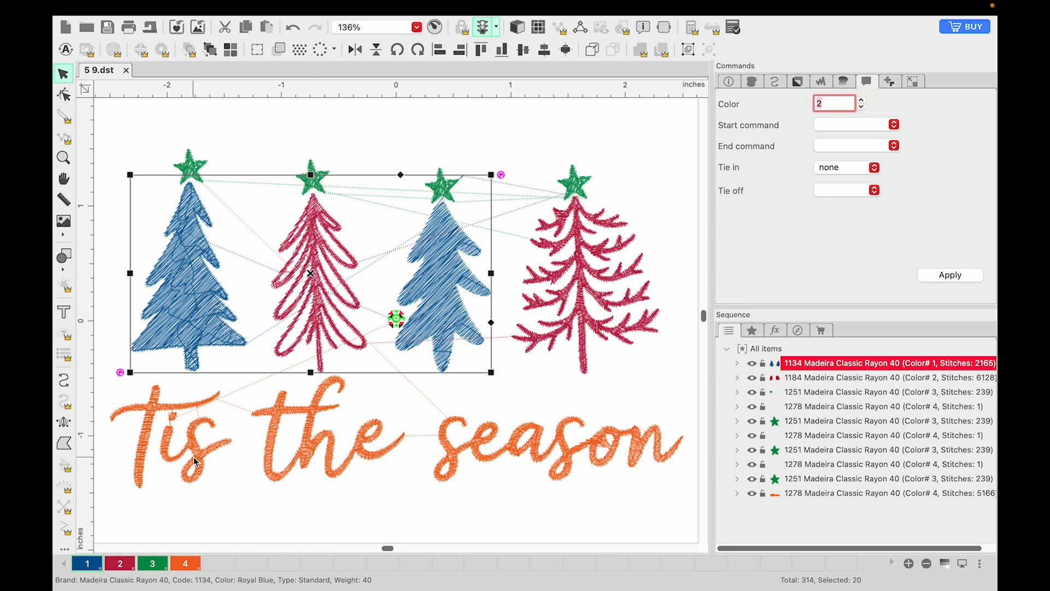
pyautogui.moveTo(132, 528); pyautogui.dragTo(207, 566)
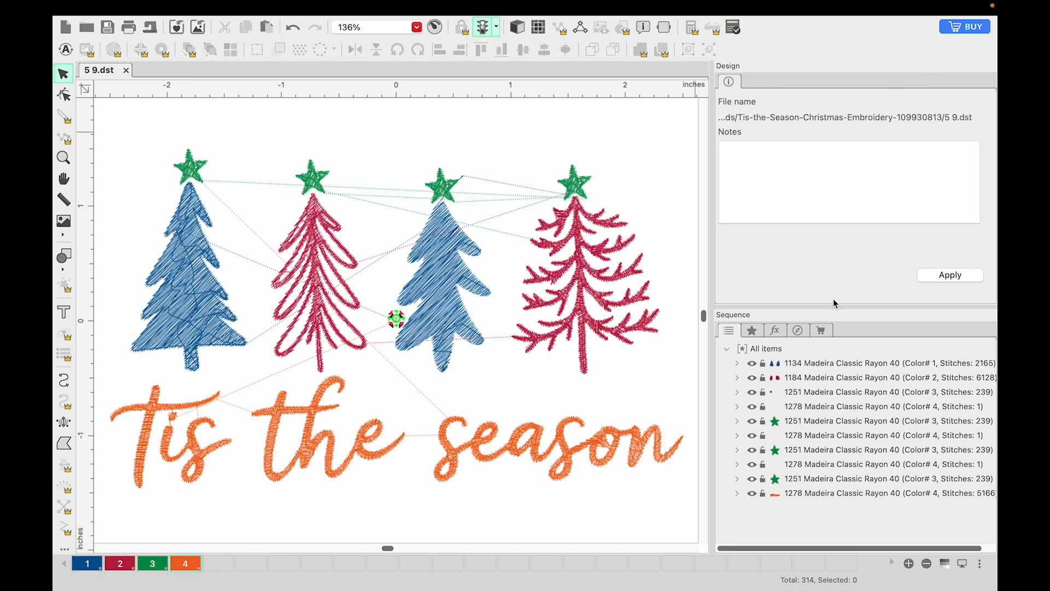
# Step: Recolour the blue first and third trees by assigning their group to thread colour 3
pyautogui.click(787, 368)
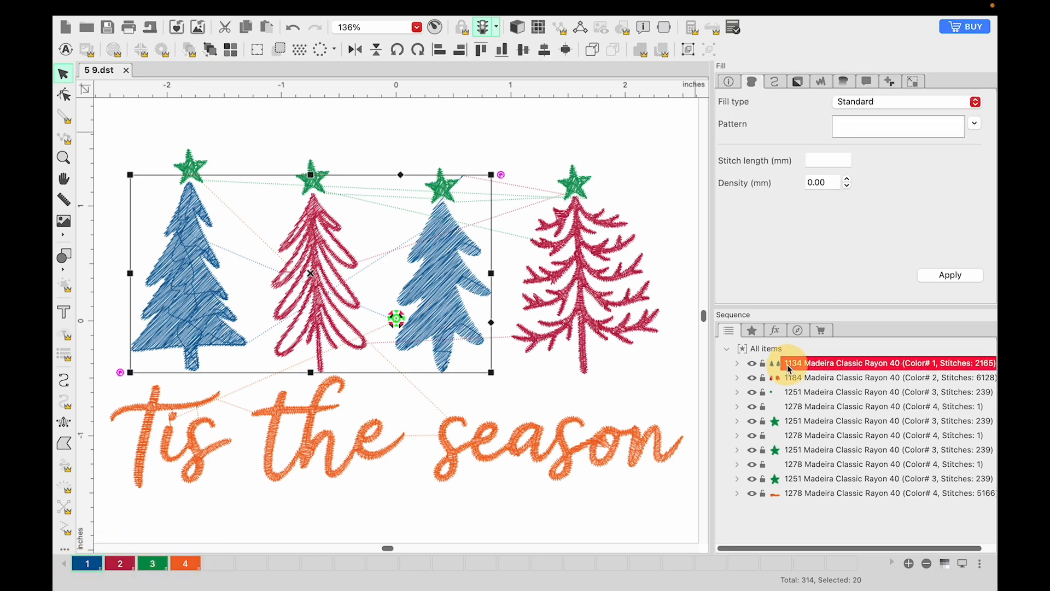
pyautogui.click(870, 82)
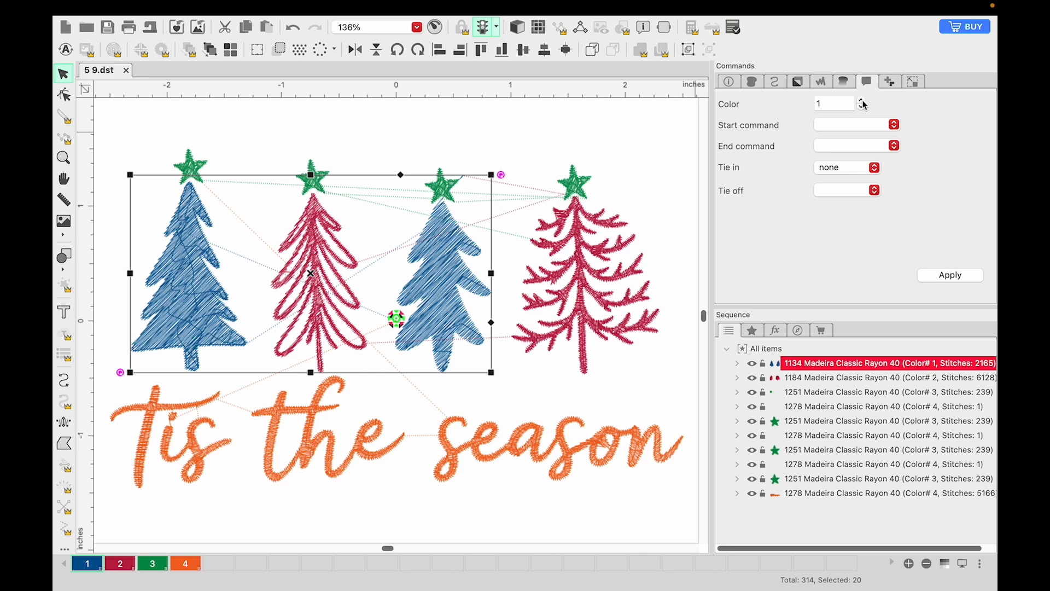
pyautogui.click(862, 101)
pyautogui.click(862, 101)
pyautogui.click(962, 275)
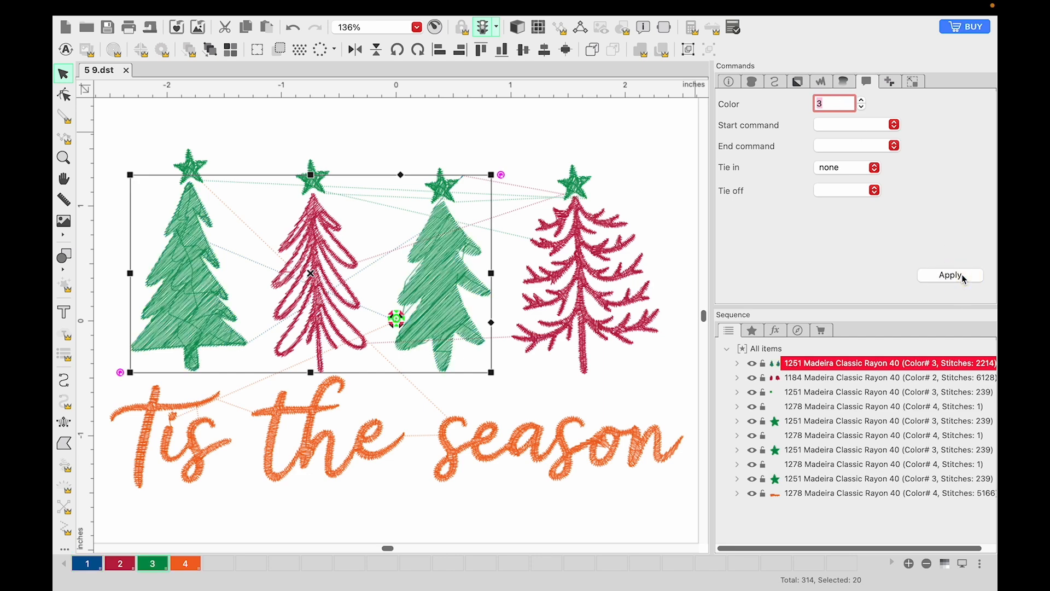
# Step: Assign thread colour 3 to the red second and fourth trees and collapse the merged green group in the sequence list
pyautogui.click(840, 378)
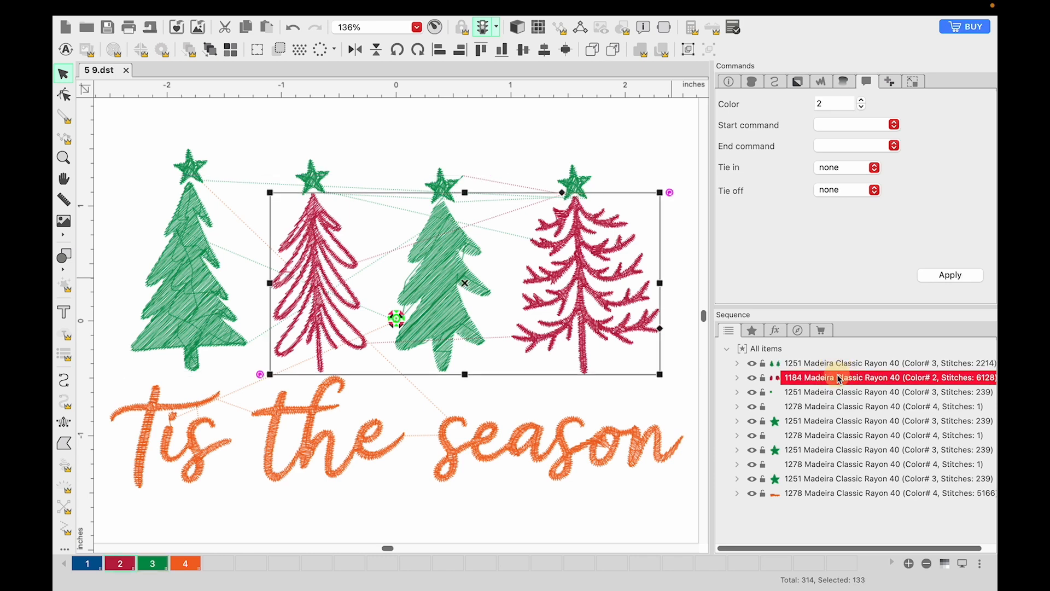
pyautogui.click(862, 101)
pyautogui.click(950, 275)
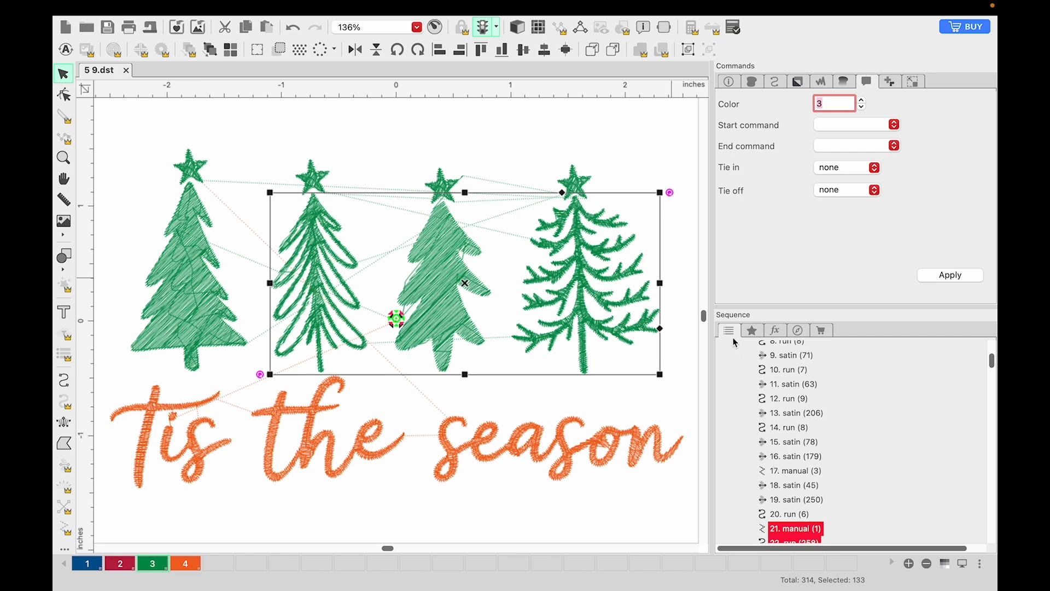
pyautogui.scroll(1, 750, 375)
pyautogui.scroll(5, 750, 375)
pyautogui.click(737, 363)
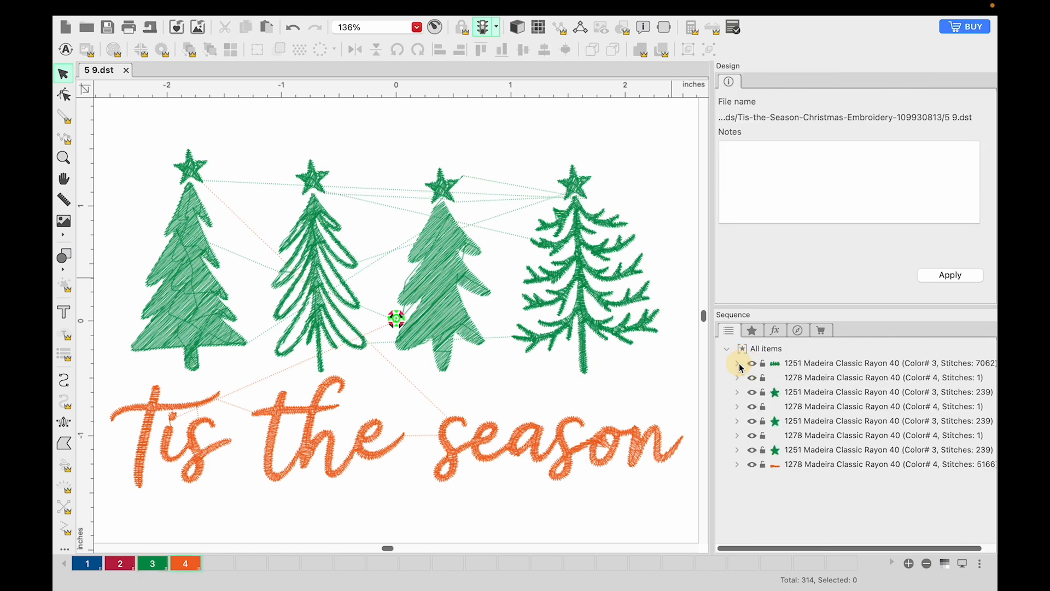
# Step: Select the star on the third tree and add a fifth thread colour to the design's palette
pyautogui.click(742, 392)
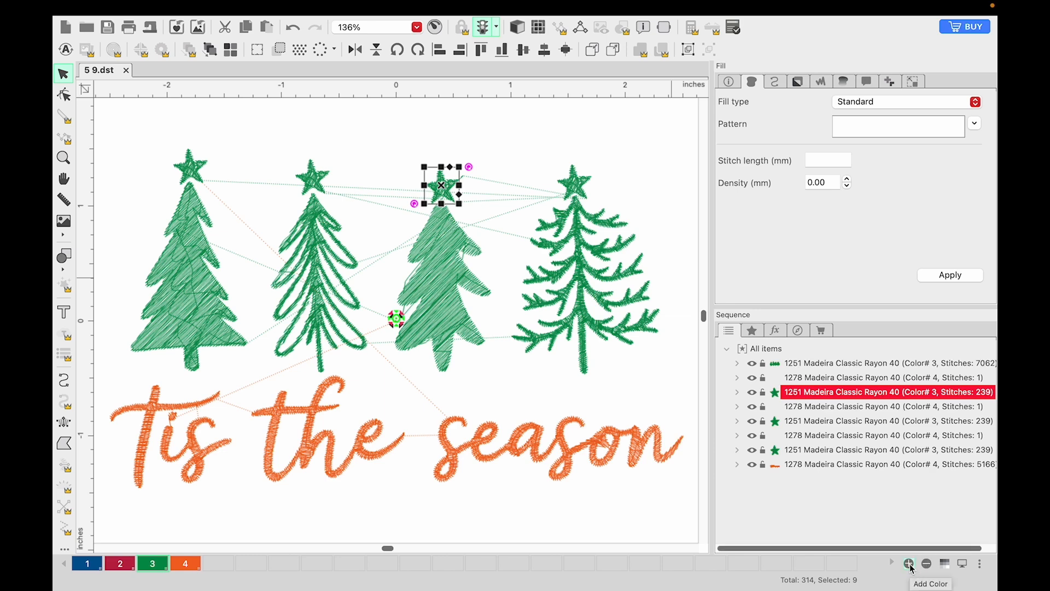
pyautogui.click(909, 564)
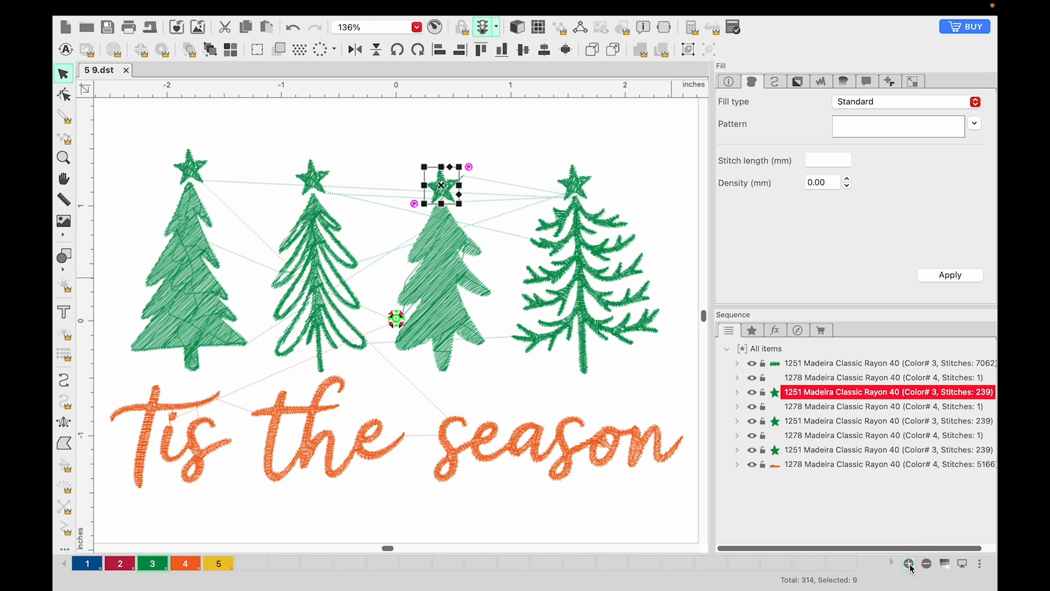
pyautogui.doubleClick(219, 564)
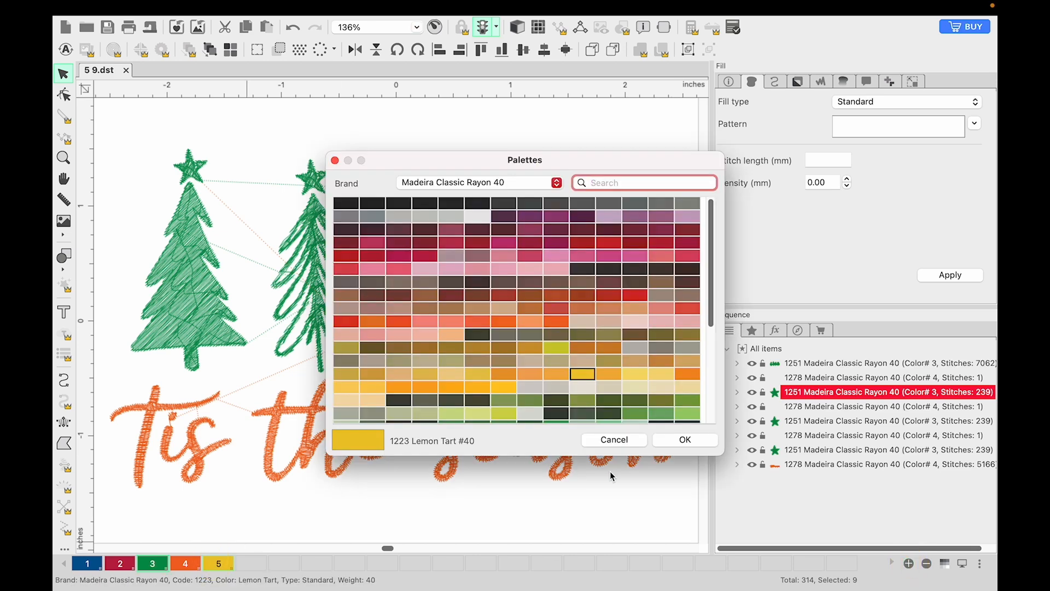
pyautogui.click(613, 439)
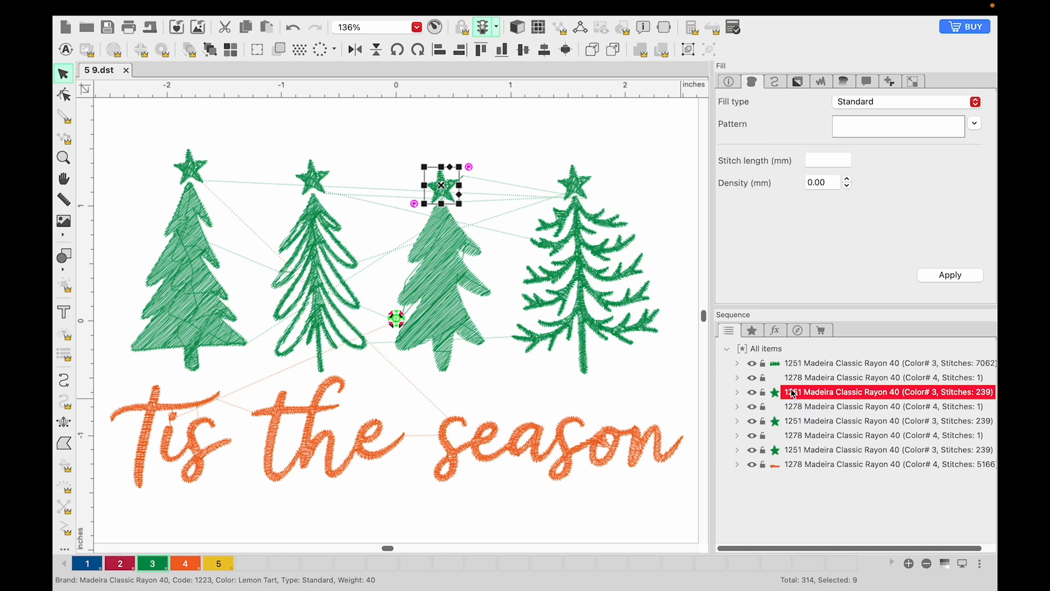
# Step: Assign the new thread colour 5 to the selected star on the third tree
pyautogui.click(866, 82)
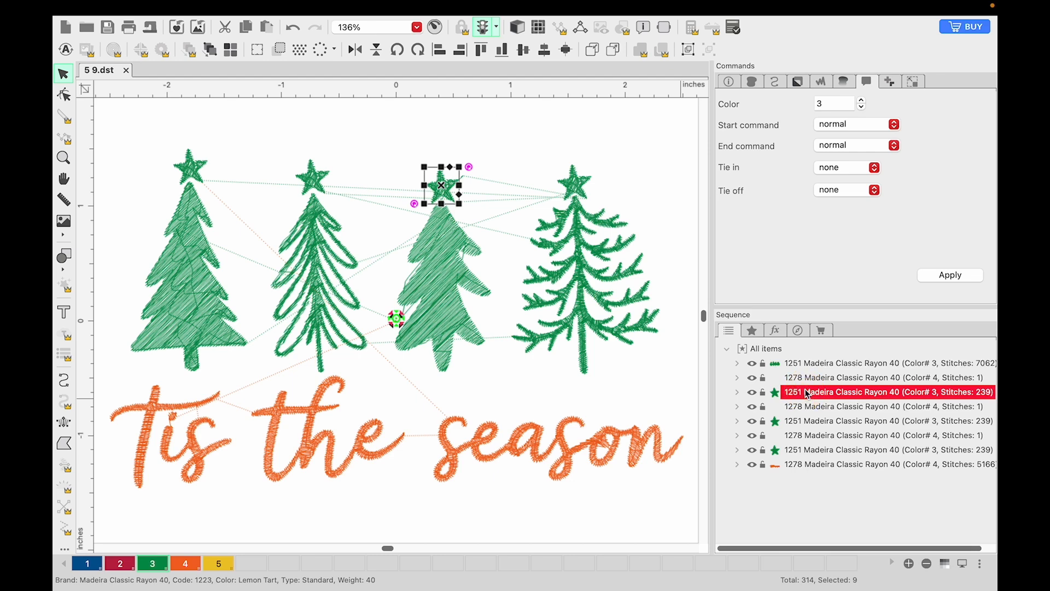
pyautogui.click(862, 102)
pyautogui.click(950, 275)
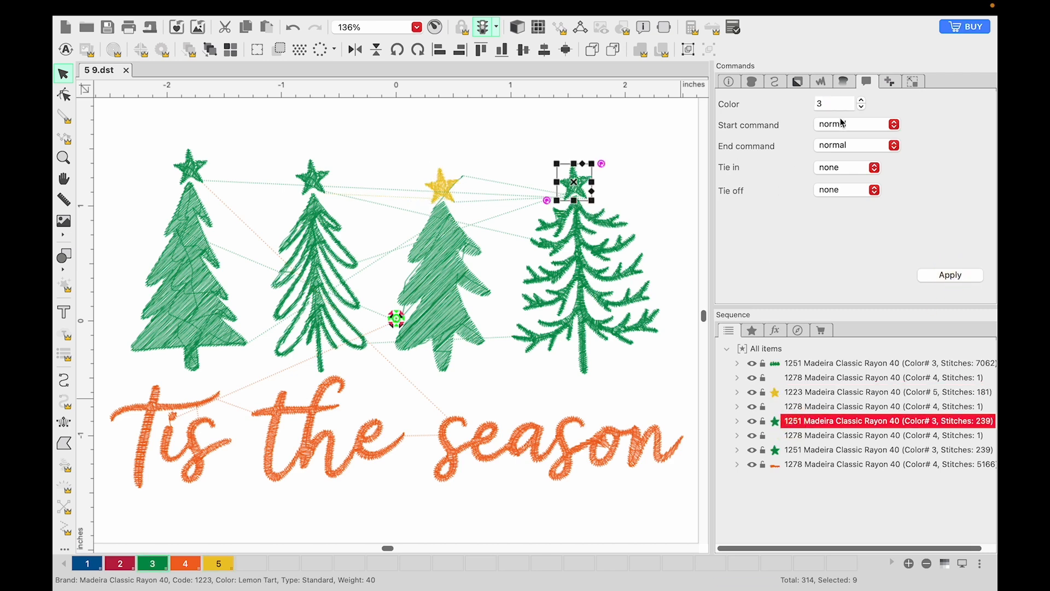
# Step: Assign thread colour 5 to the star on the fourth tree and the star on the first tree
pyautogui.click(861, 101)
pyautogui.click(861, 100)
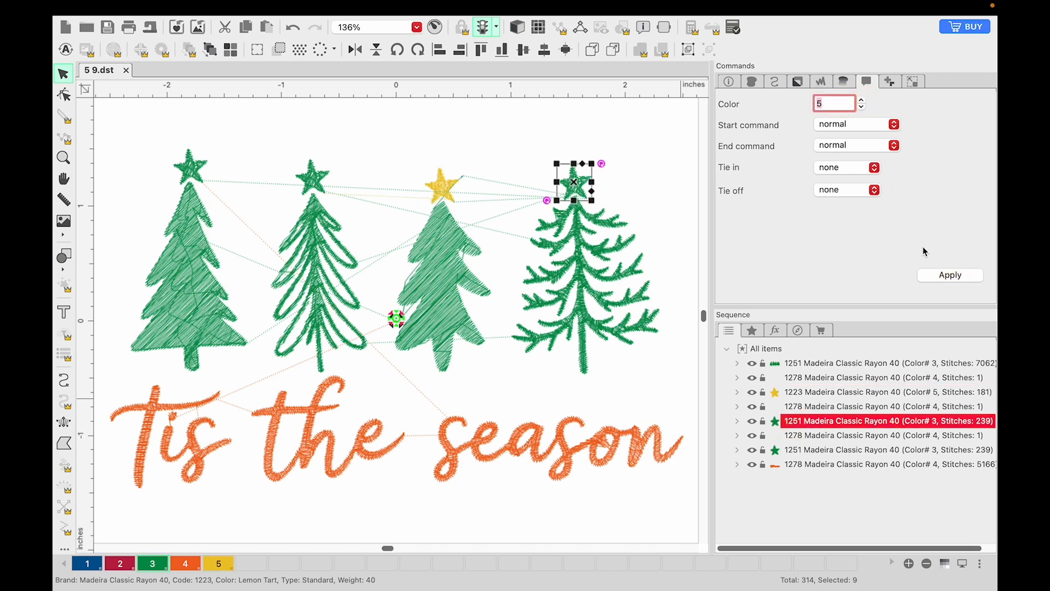
pyautogui.click(950, 275)
pyautogui.click(806, 449)
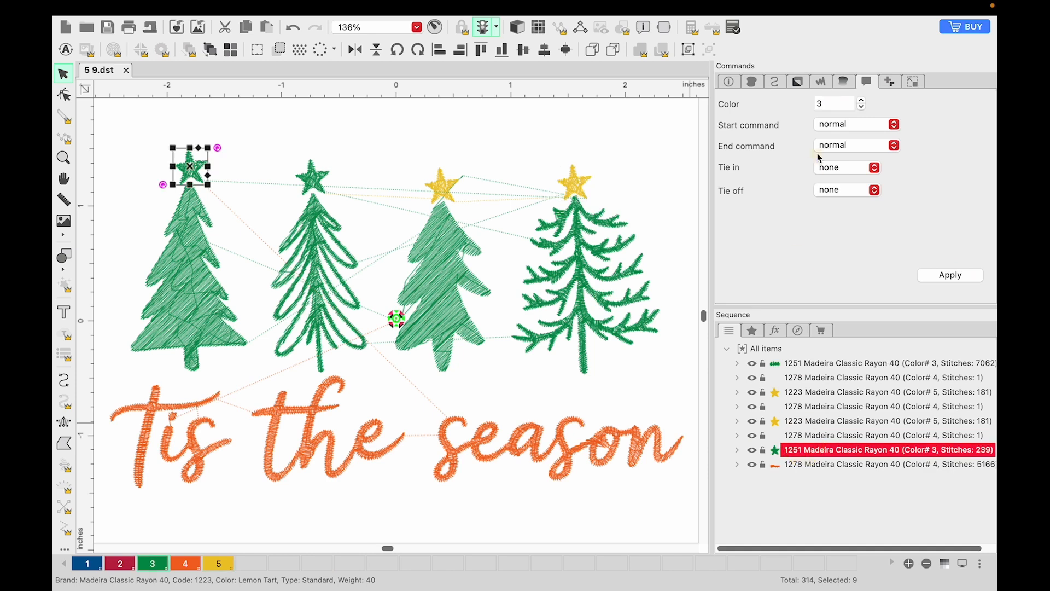
pyautogui.click(862, 100)
pyautogui.click(861, 100)
pyautogui.click(932, 278)
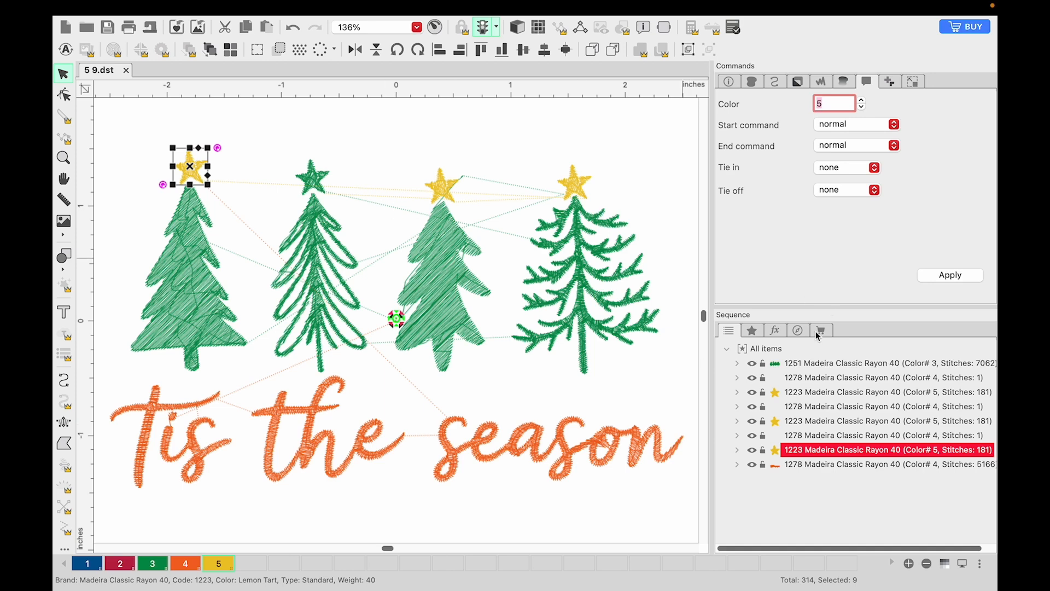
# Step: Assign thread colour 5 to the run-stitch segment of the second tree's star
pyautogui.click(796, 364)
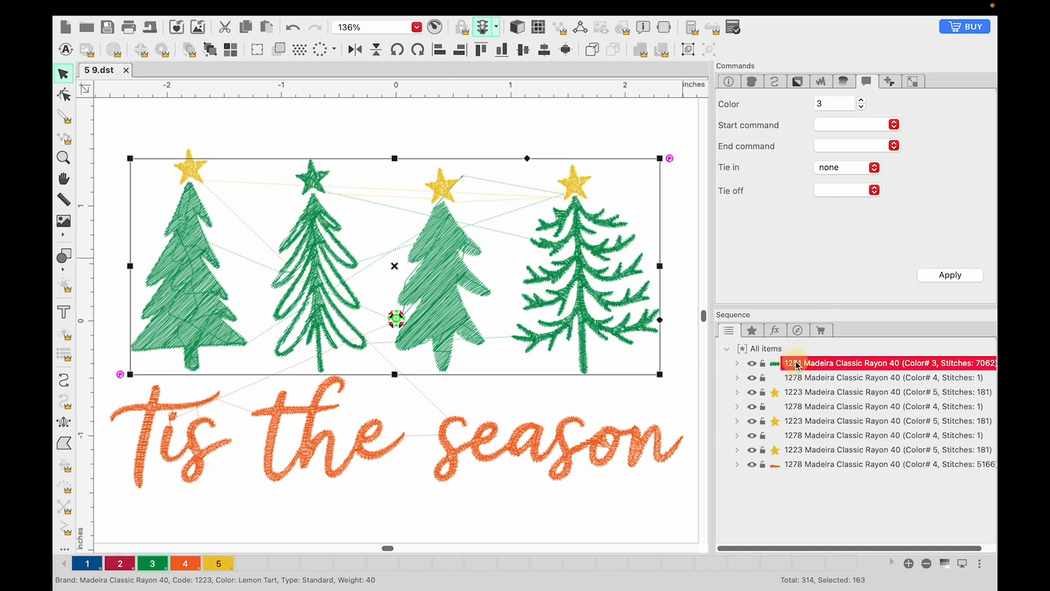
pyautogui.click(792, 466)
pyautogui.click(313, 174)
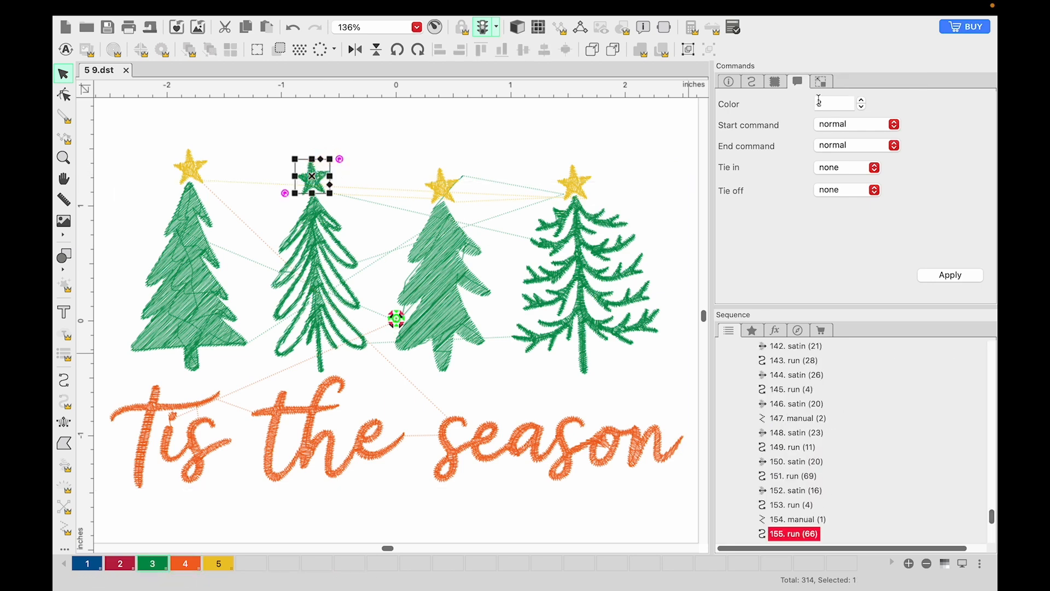
pyautogui.click(860, 100)
pyautogui.click(861, 100)
pyautogui.click(968, 275)
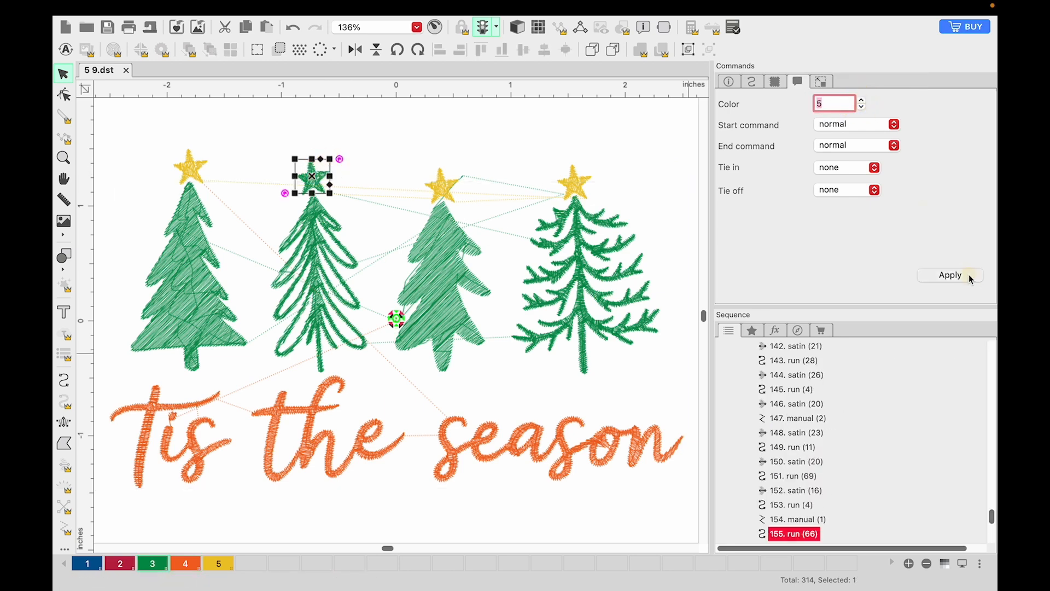
pyautogui.scroll(-3, 805, 477)
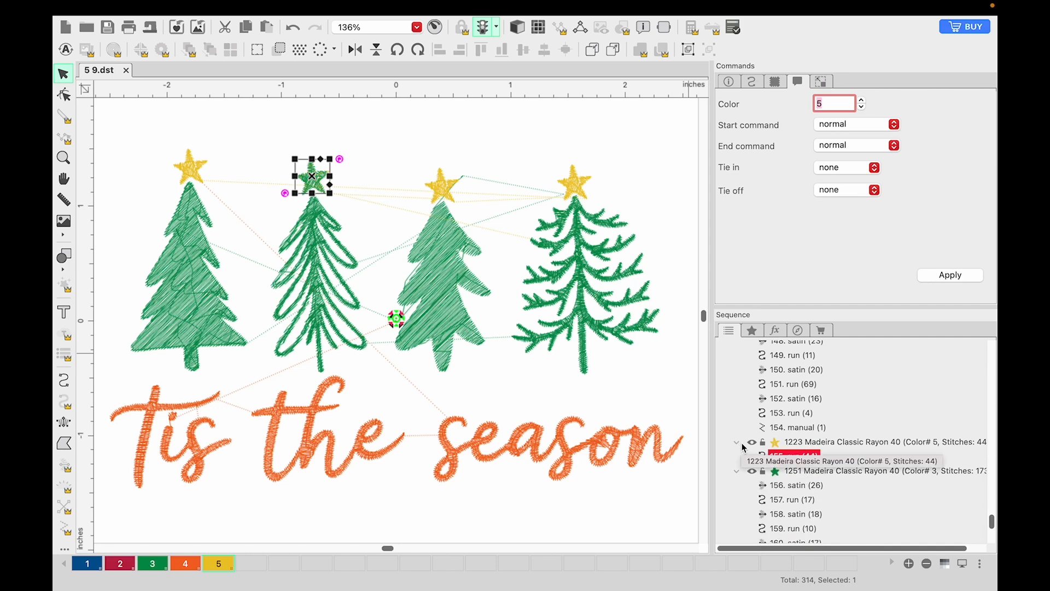
pyautogui.click(814, 442)
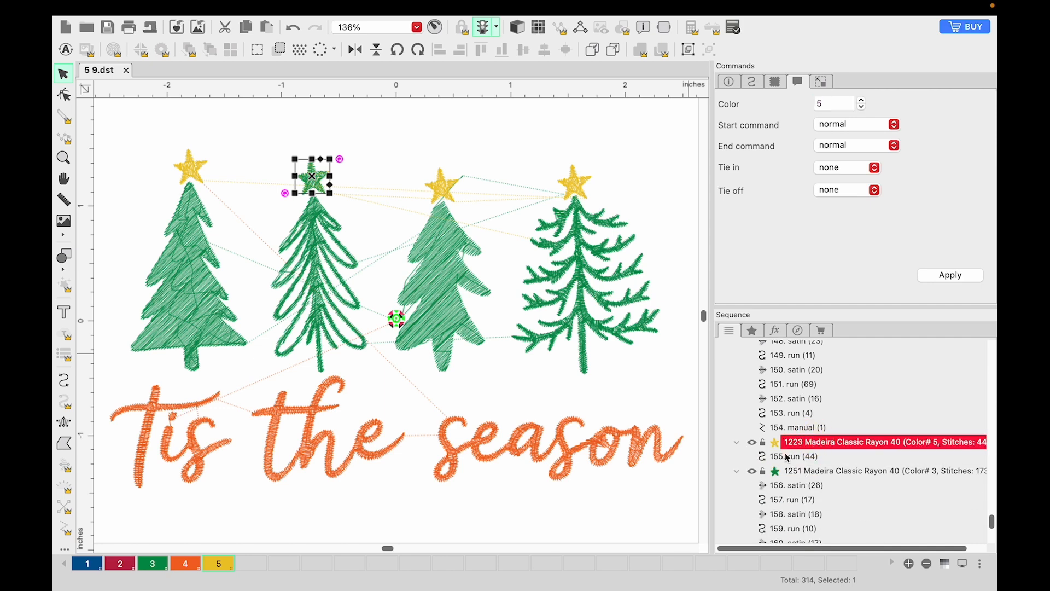
pyautogui.click(960, 274)
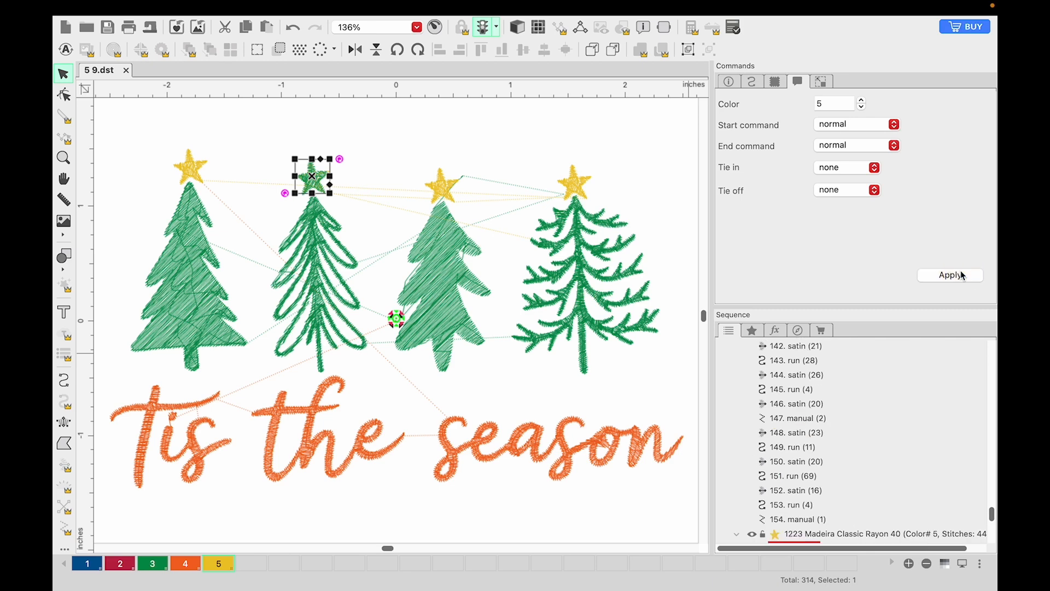
# Step: Assign thread colour 5 to the remaining green segments of the second tree's star
pyautogui.click(467, 132)
pyautogui.click(309, 176)
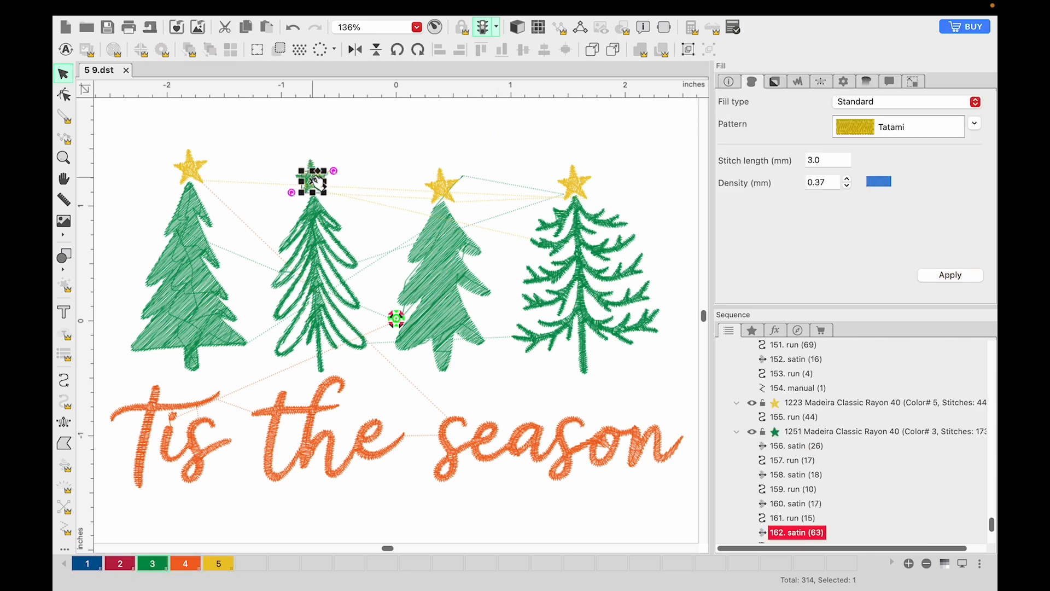
pyautogui.click(335, 155)
pyautogui.moveTo(283, 158); pyautogui.dragTo(355, 199)
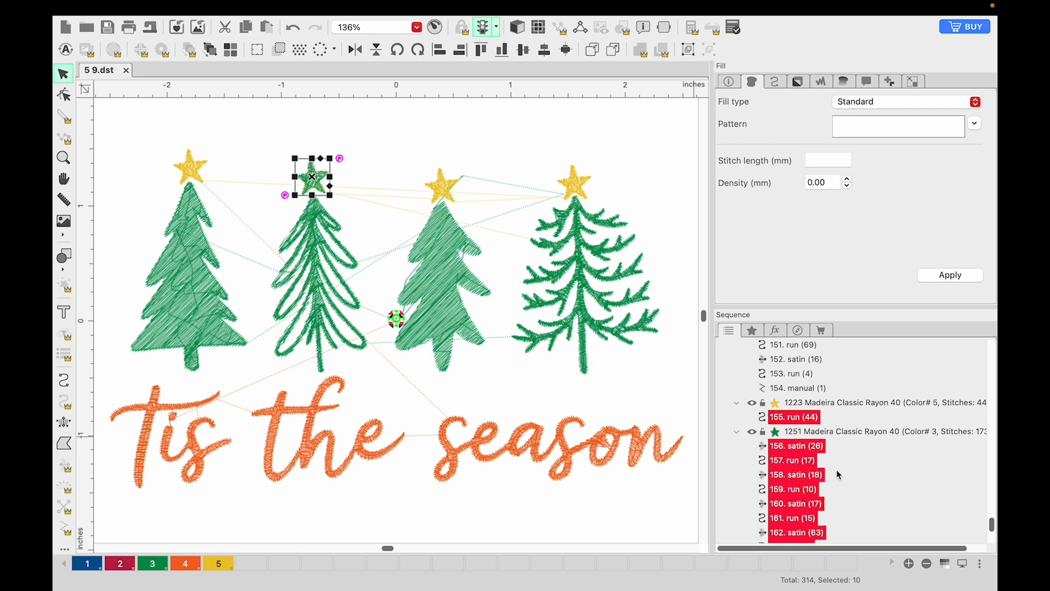
pyautogui.scroll(-2, 835, 469)
pyautogui.click(775, 405)
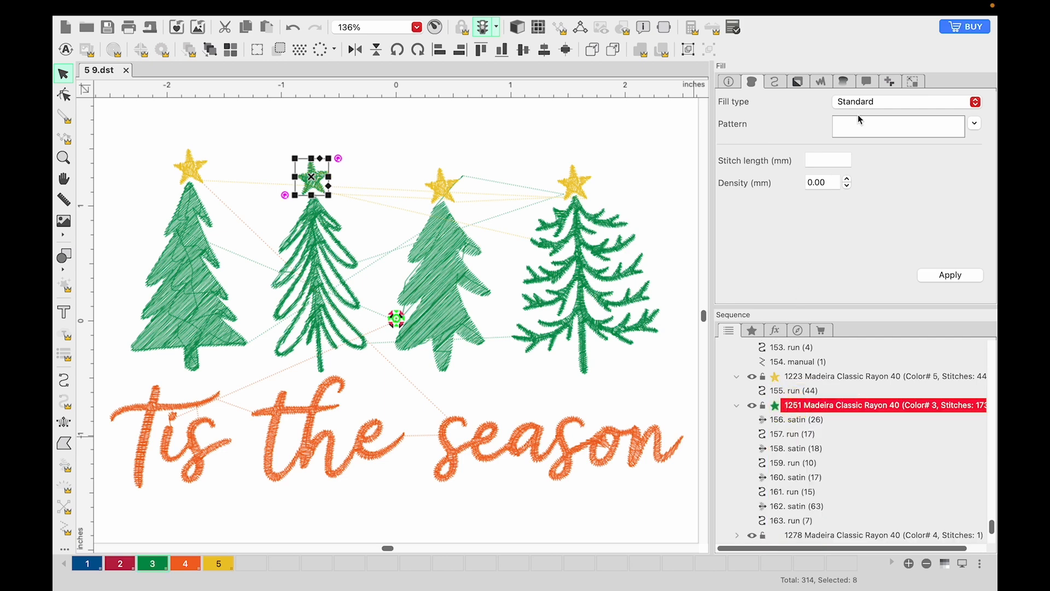
pyautogui.click(866, 85)
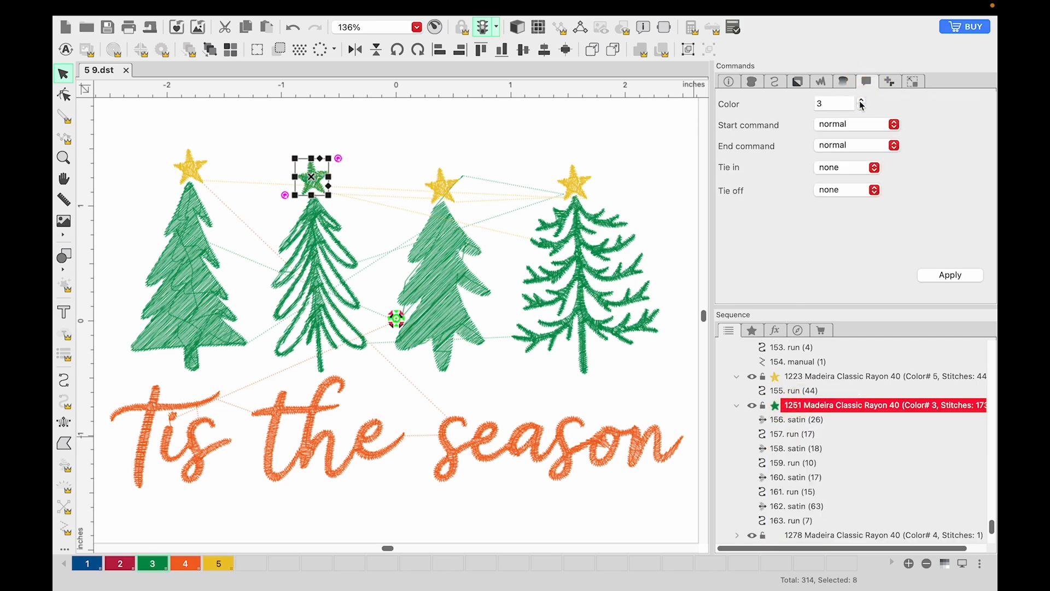
pyautogui.click(861, 101)
pyautogui.click(861, 101)
pyautogui.click(950, 274)
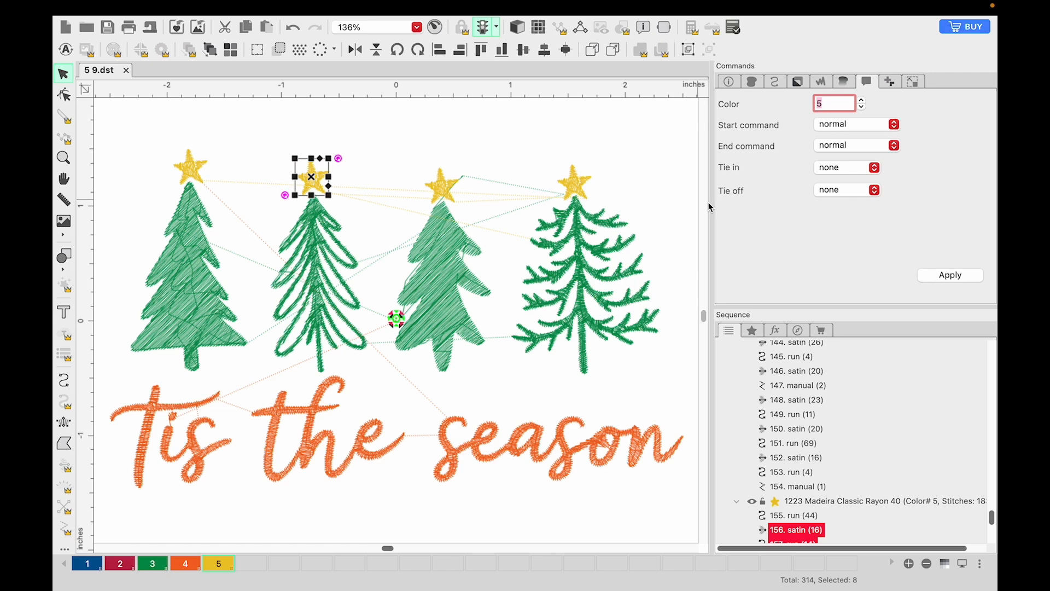
# Step: Collapse the last yellow star block and the large green tree block in the sequence to review the colour order
pyautogui.click(735, 502)
pyautogui.scroll(10, 742, 361)
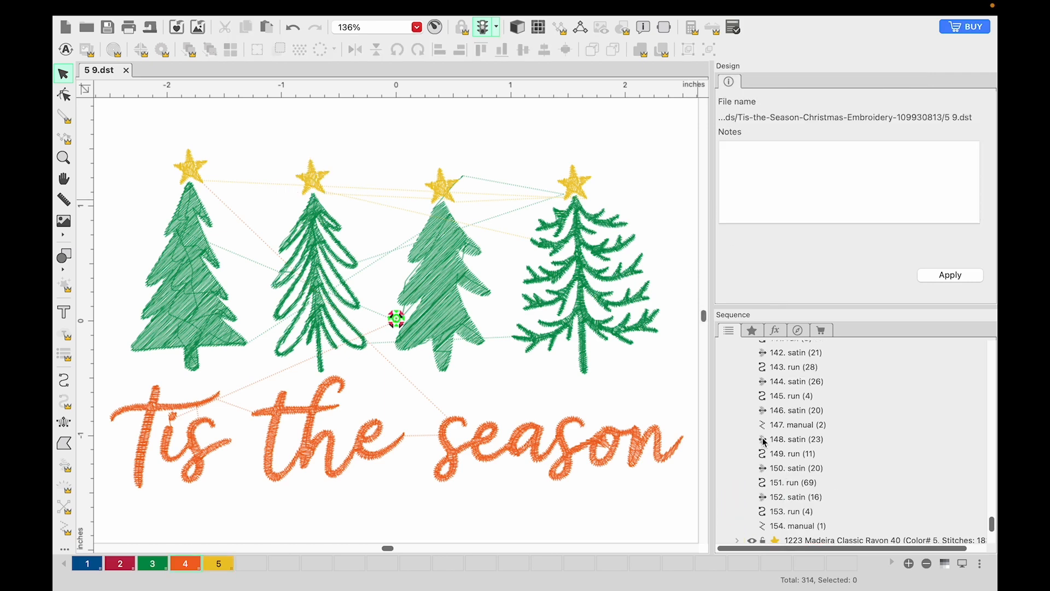
pyautogui.scroll(20, 744, 355)
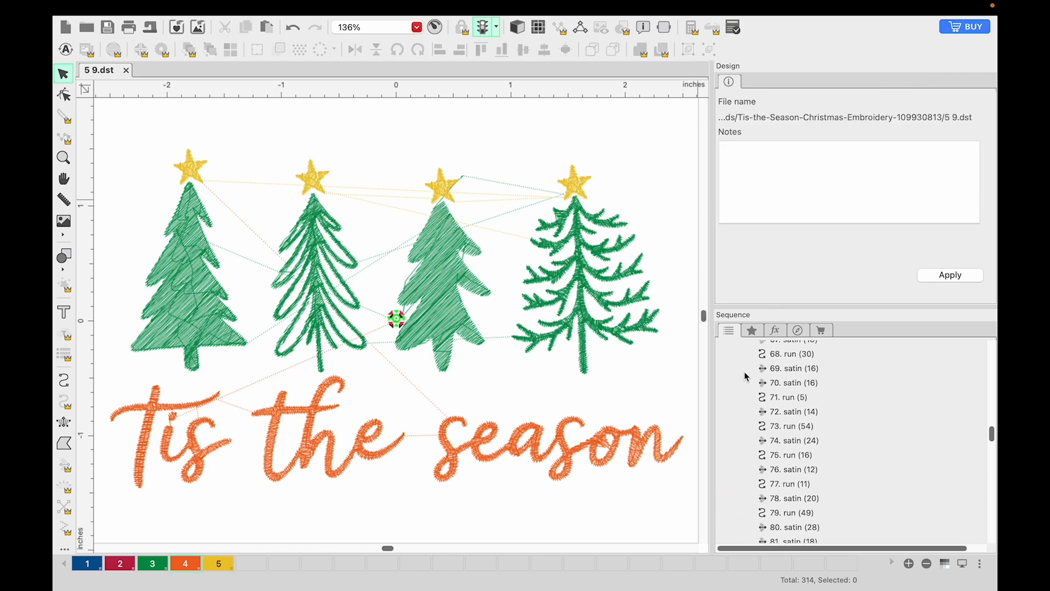
pyautogui.click(738, 363)
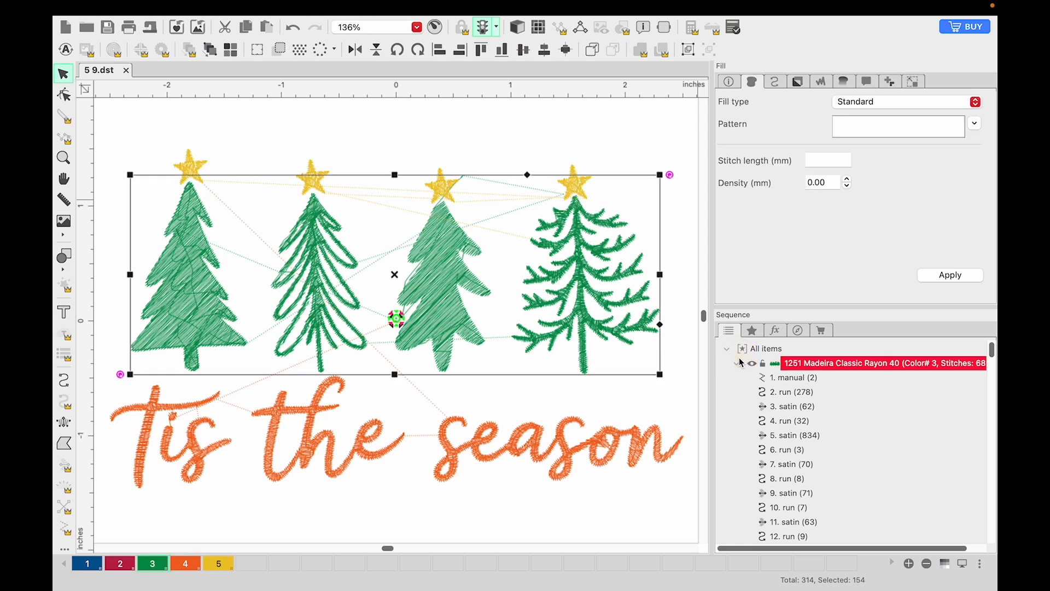
pyautogui.click(737, 365)
pyautogui.moveTo(770, 439)
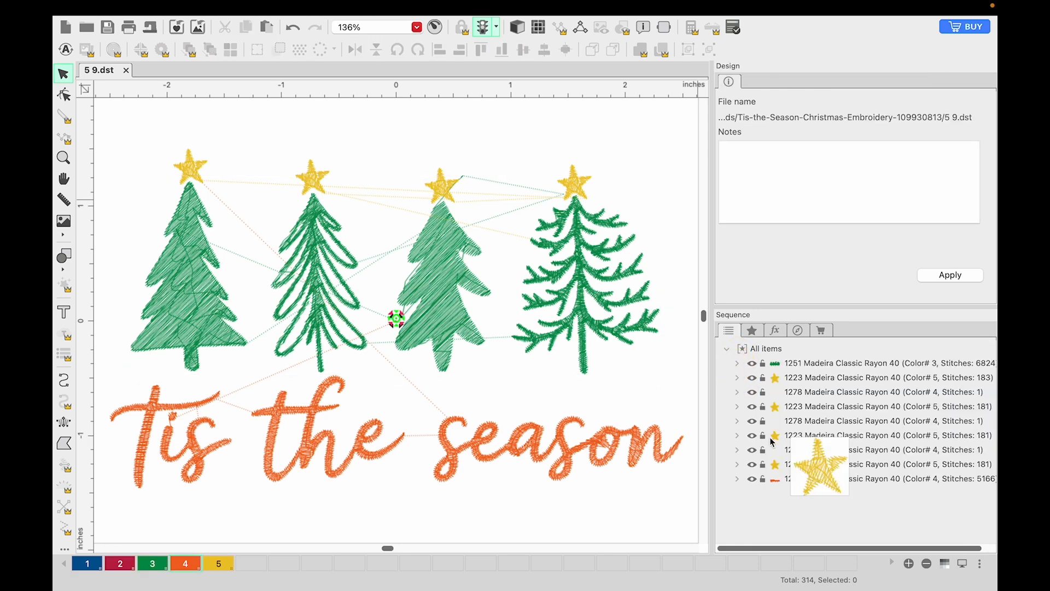
pyautogui.click(142, 7)
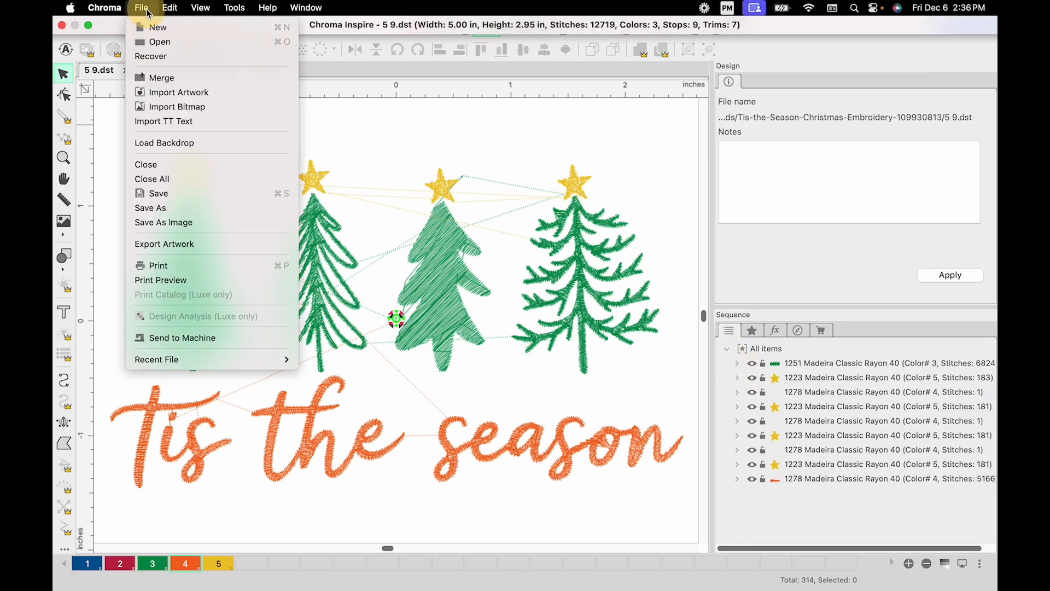
pyautogui.click(182, 265)
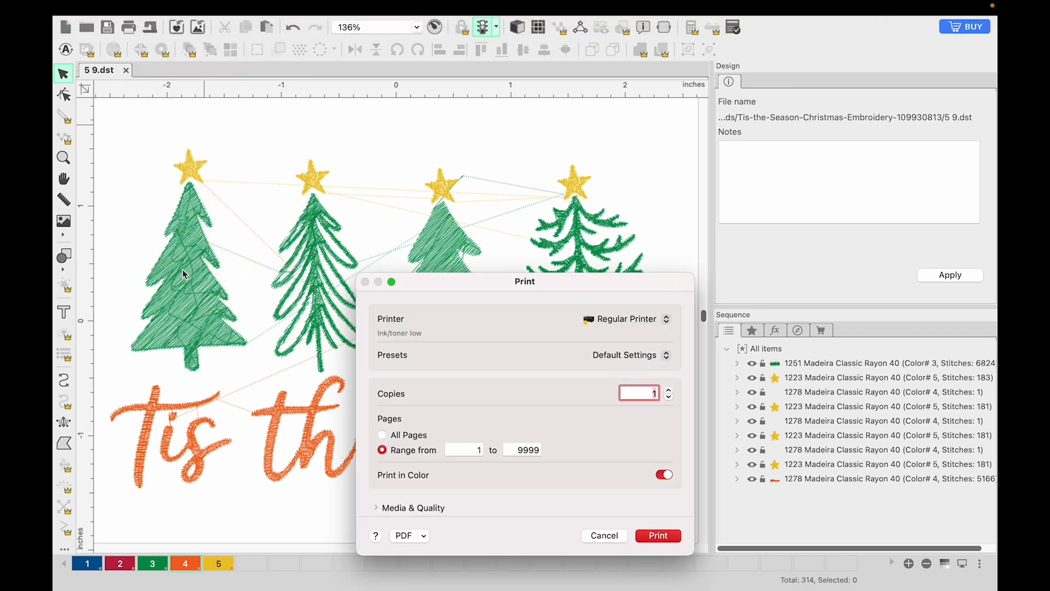
pyautogui.click(623, 533)
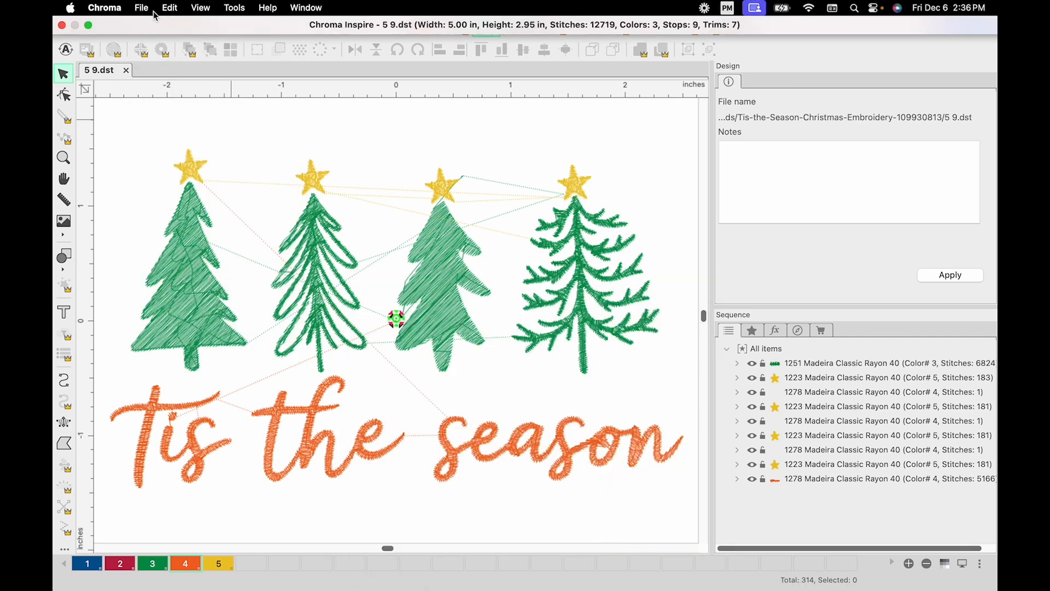
# Step: Preview the design's printout, examine its Color Analysis page enlarged, and close the preview
pyautogui.click(148, 12)
pyautogui.click(157, 282)
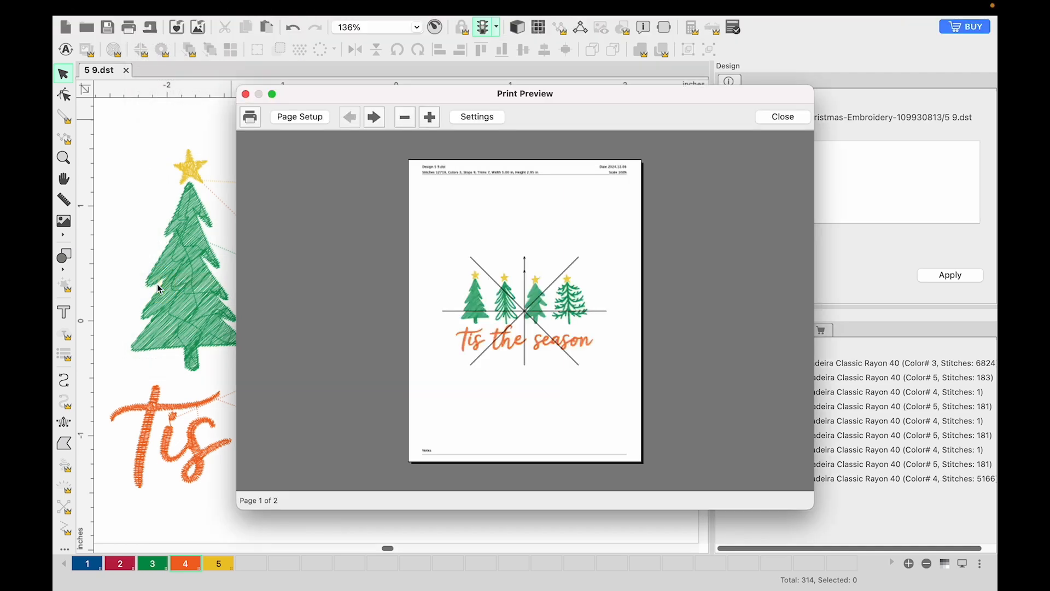
pyautogui.click(375, 117)
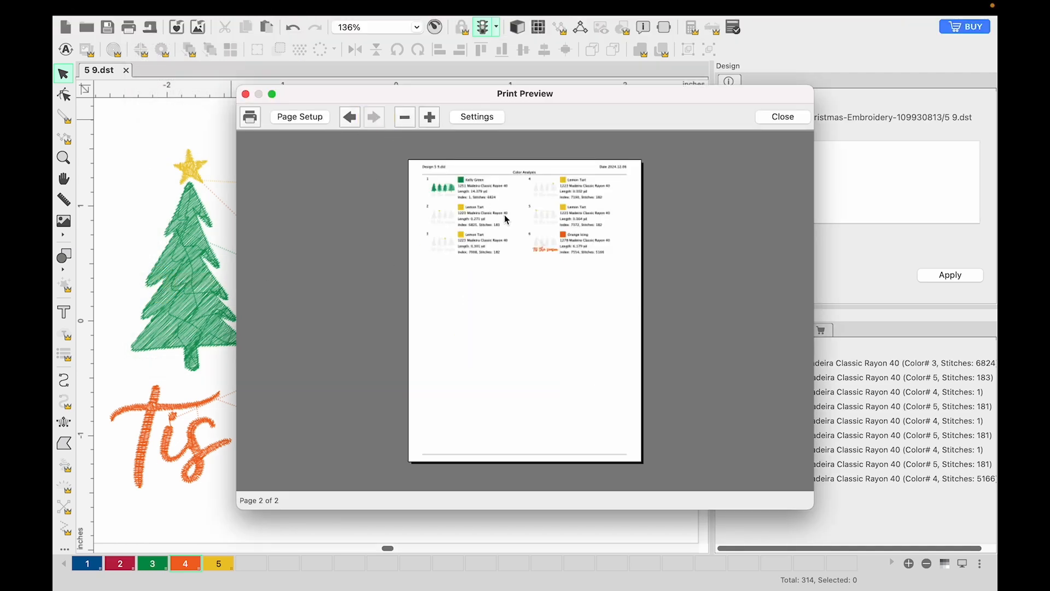
pyautogui.click(430, 117)
pyautogui.click(430, 117)
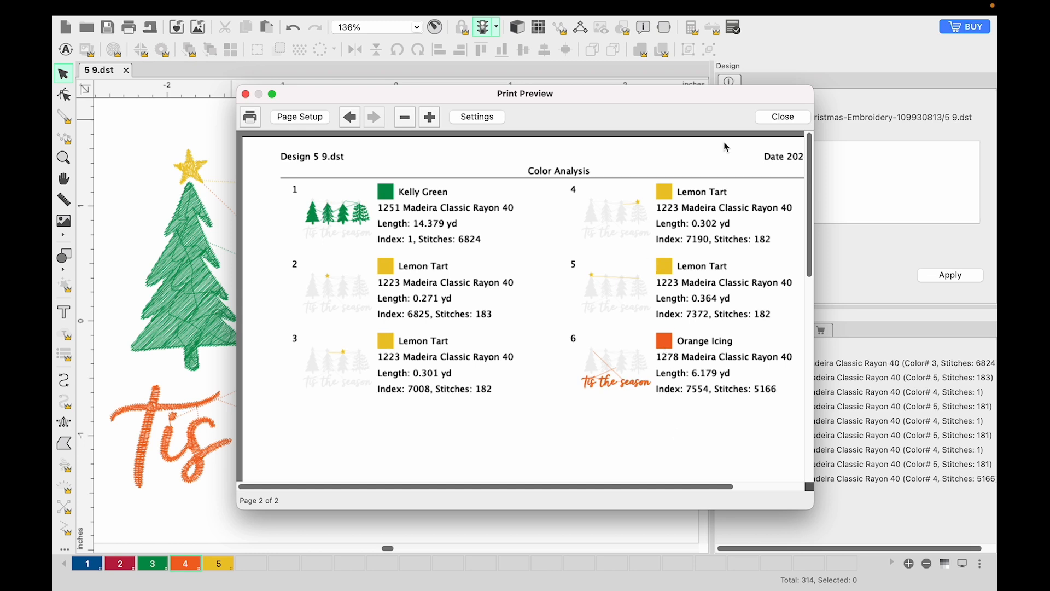
pyautogui.click(782, 117)
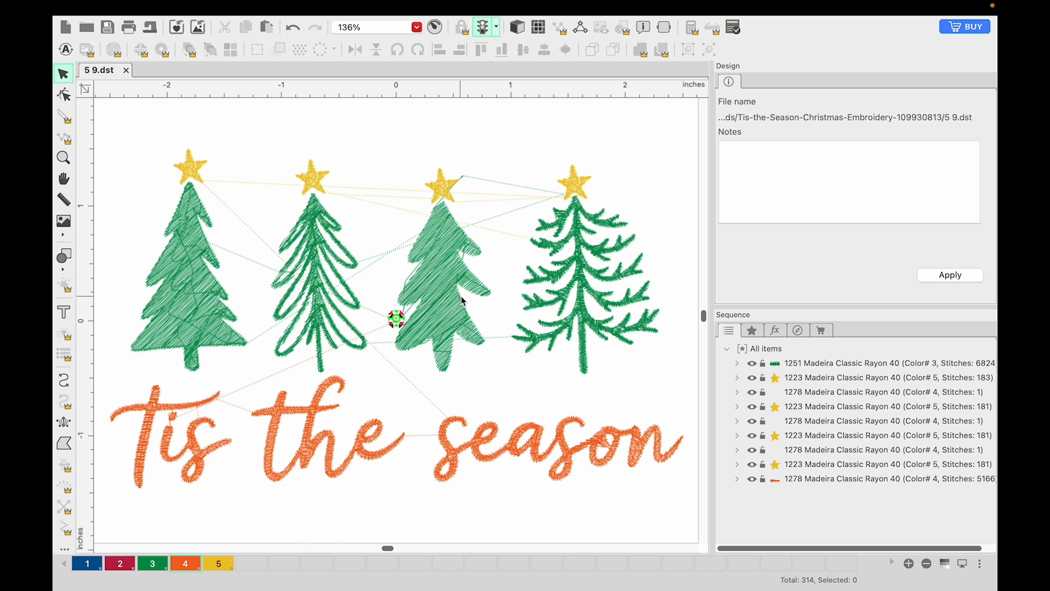
# Step: Reopen the print preview and go to the Color Analysis page to check the colour stops again
pyautogui.moveTo(142, 8)
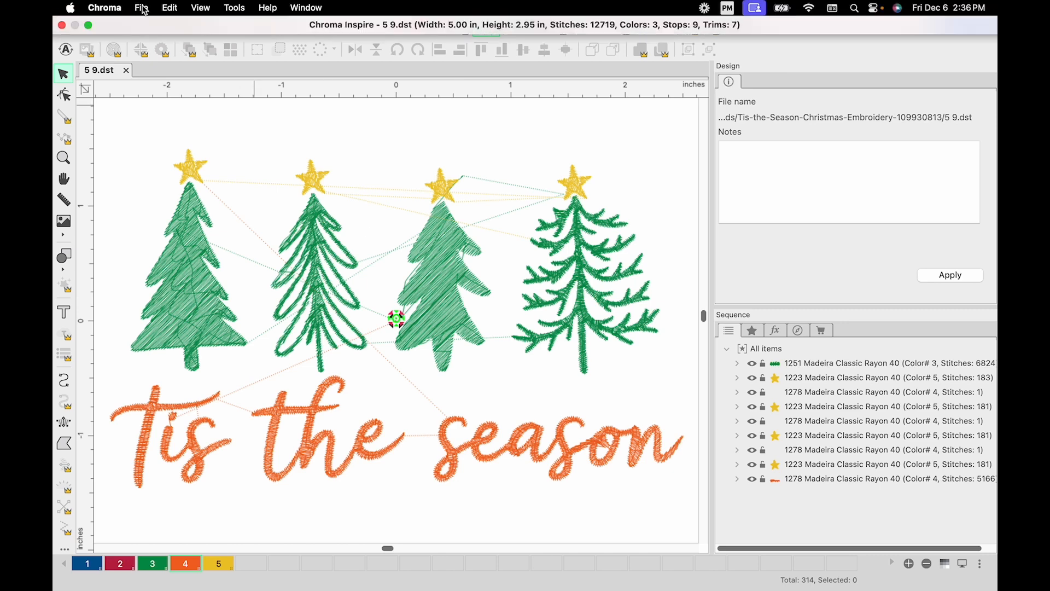
pyautogui.click(142, 8)
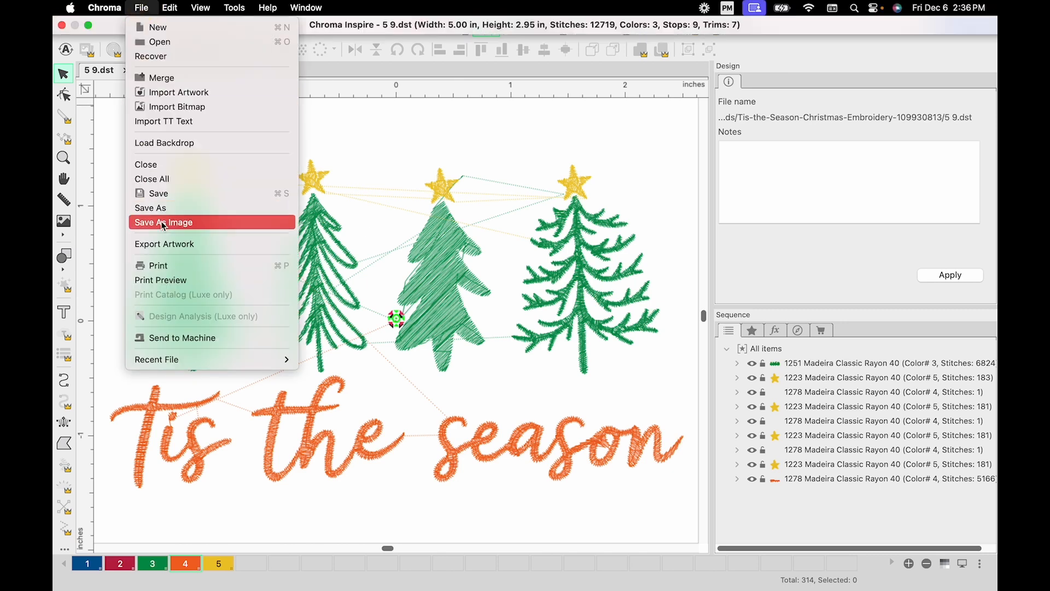
pyautogui.click(171, 284)
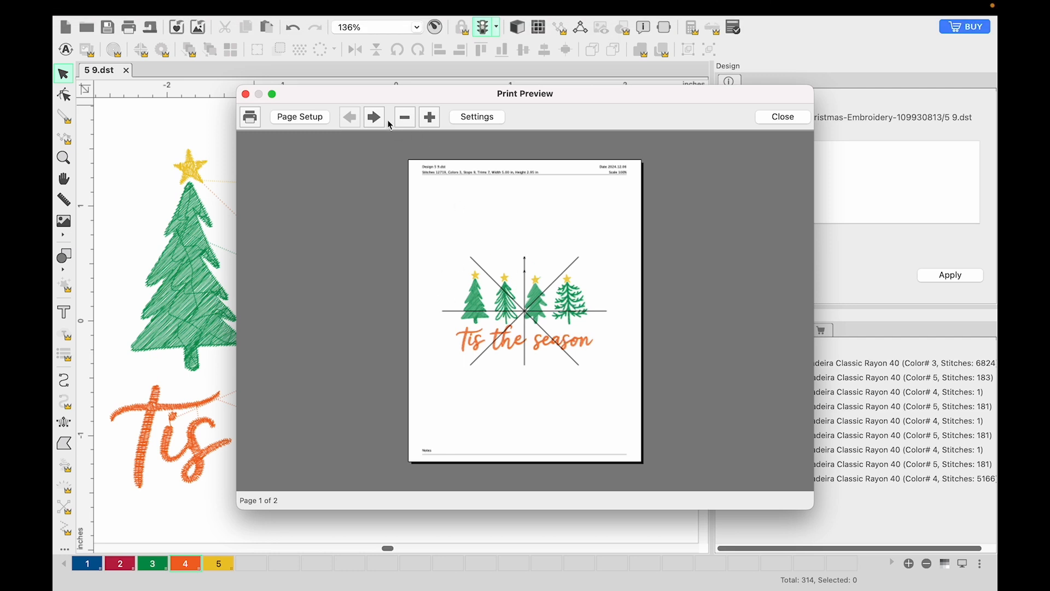
pyautogui.click(374, 116)
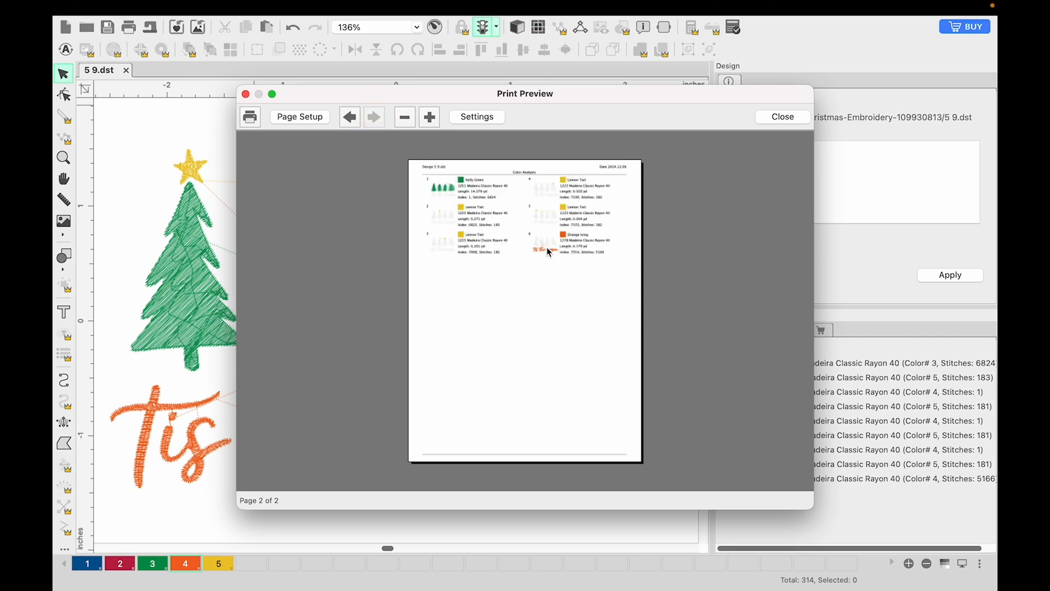